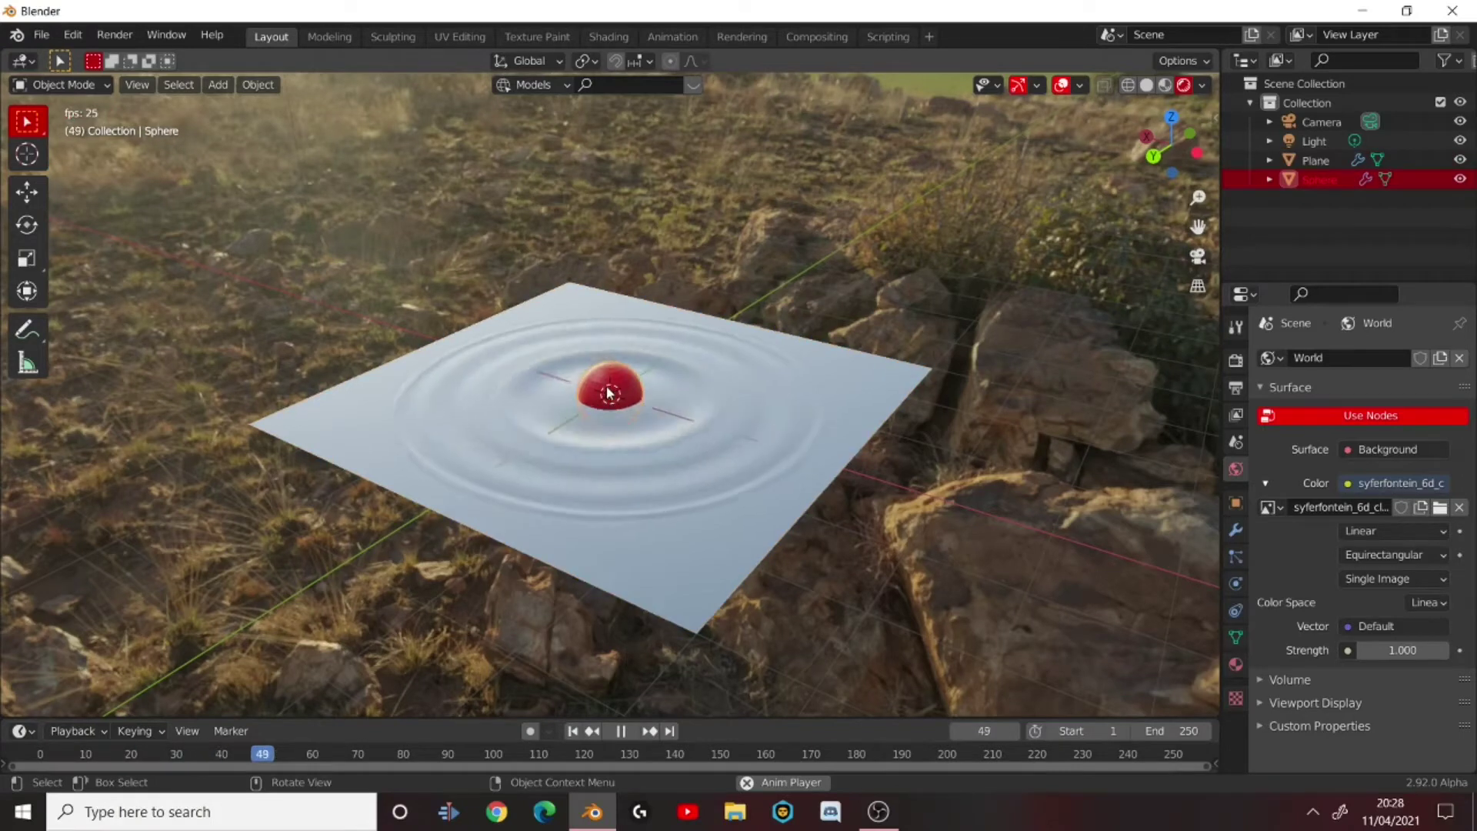
- Move the red sphere across the water plane during playback to preview the ripples
key("g")
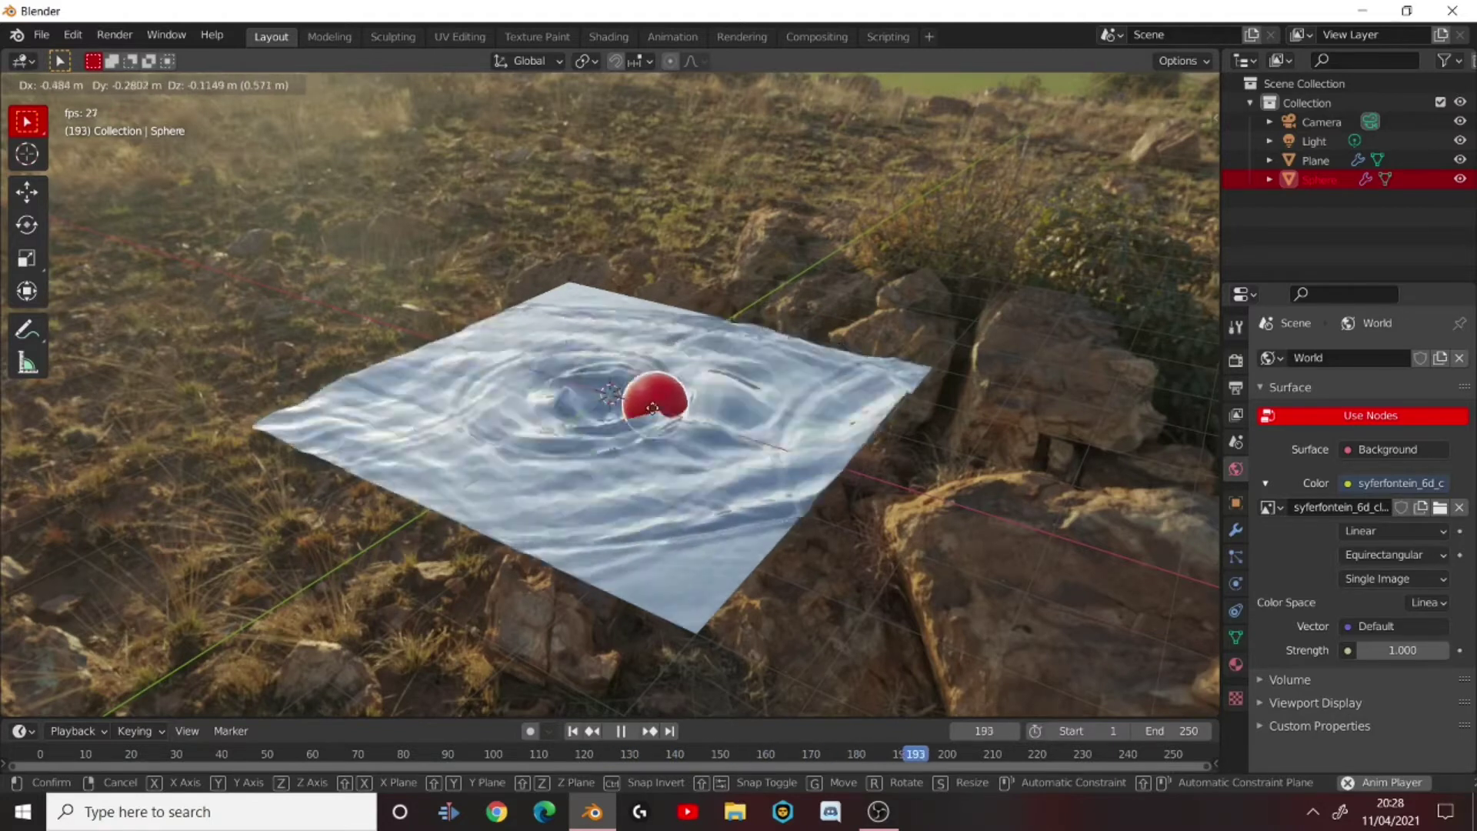
key("Escape")
middle_click_drag(584, 362, 620, 331)
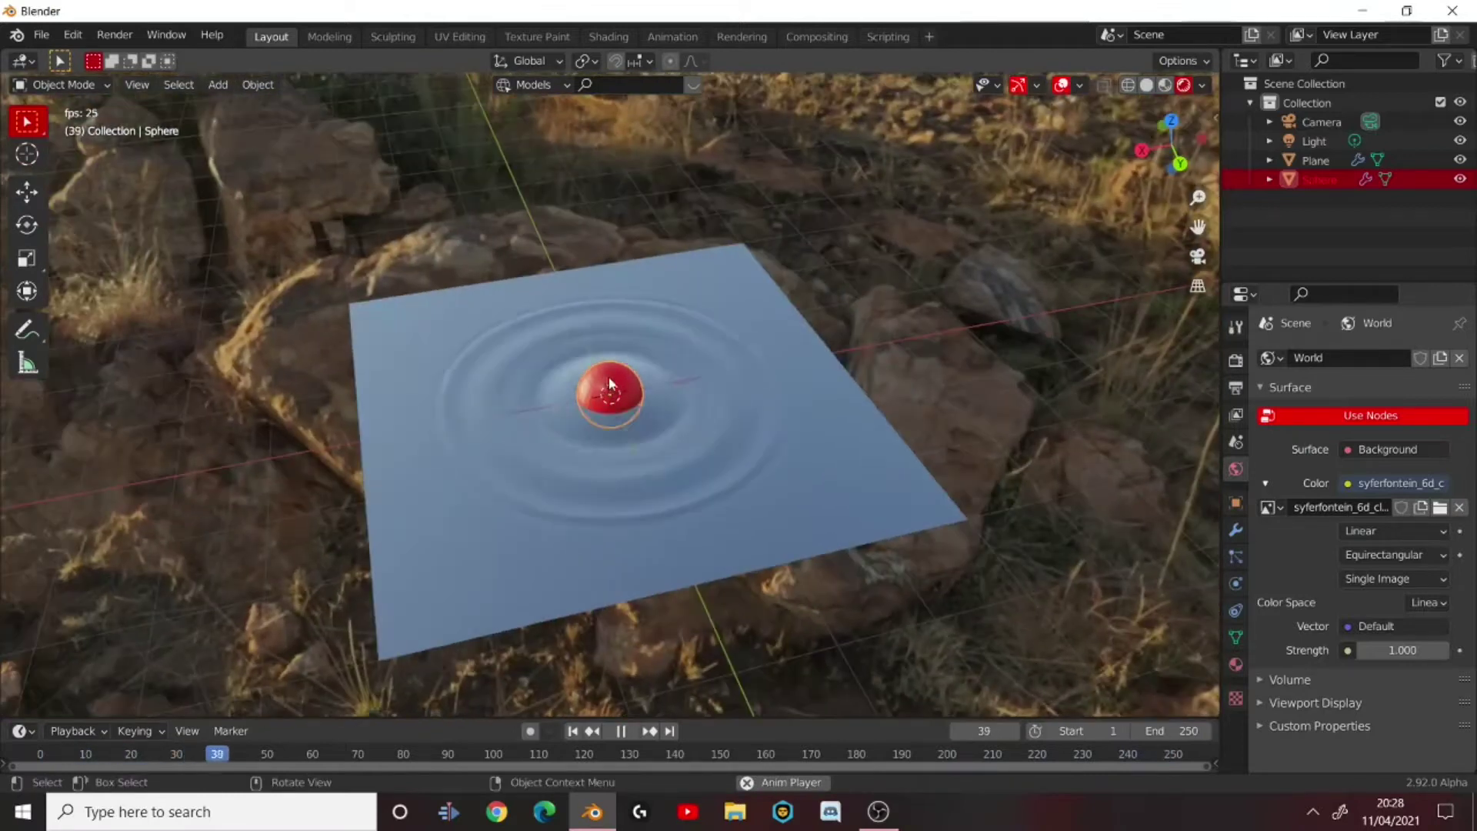
key("g")
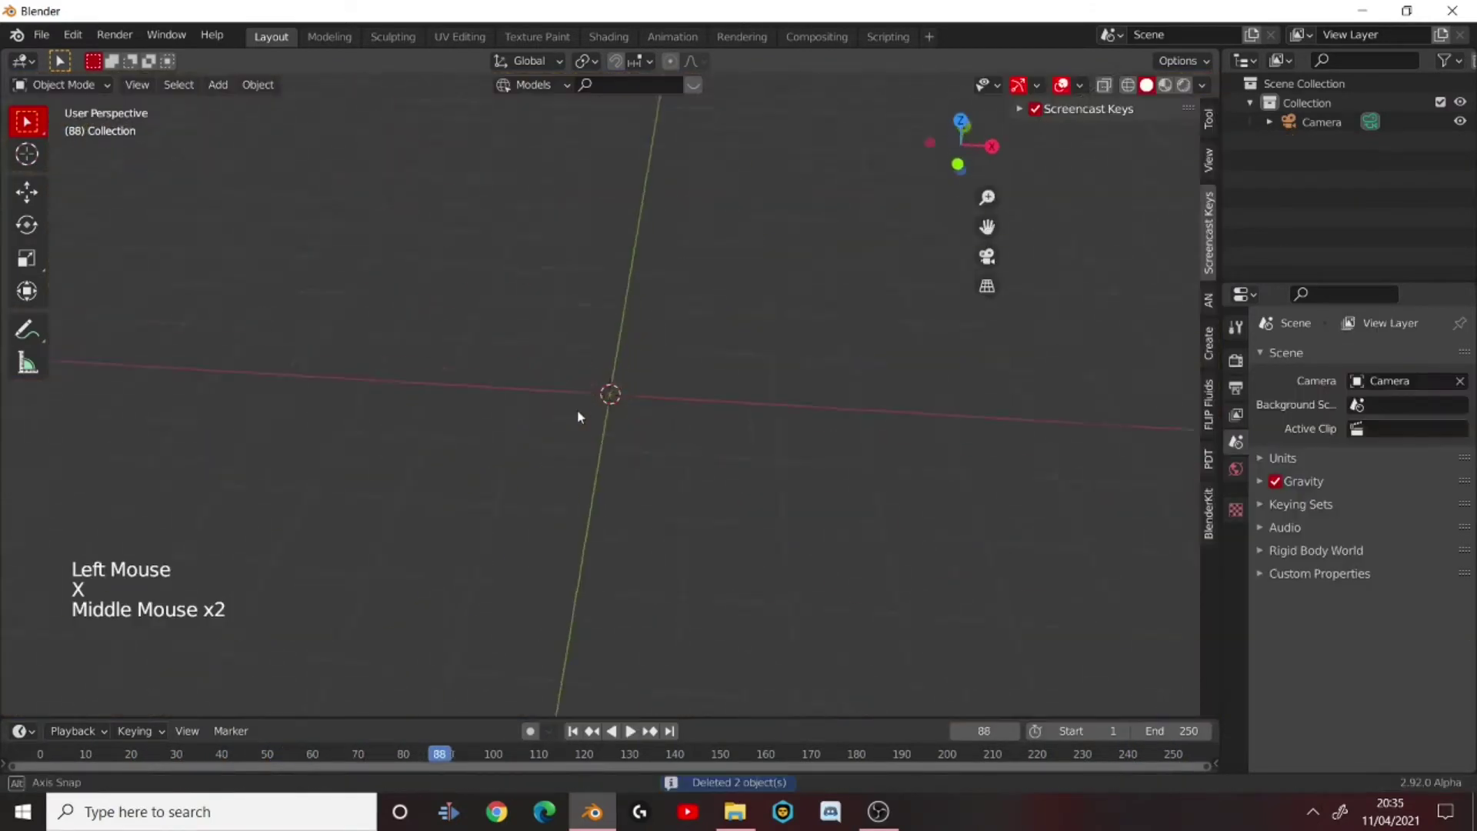
- Add a mesh plane at the scene origin
scroll(579, 417, "down", 5)
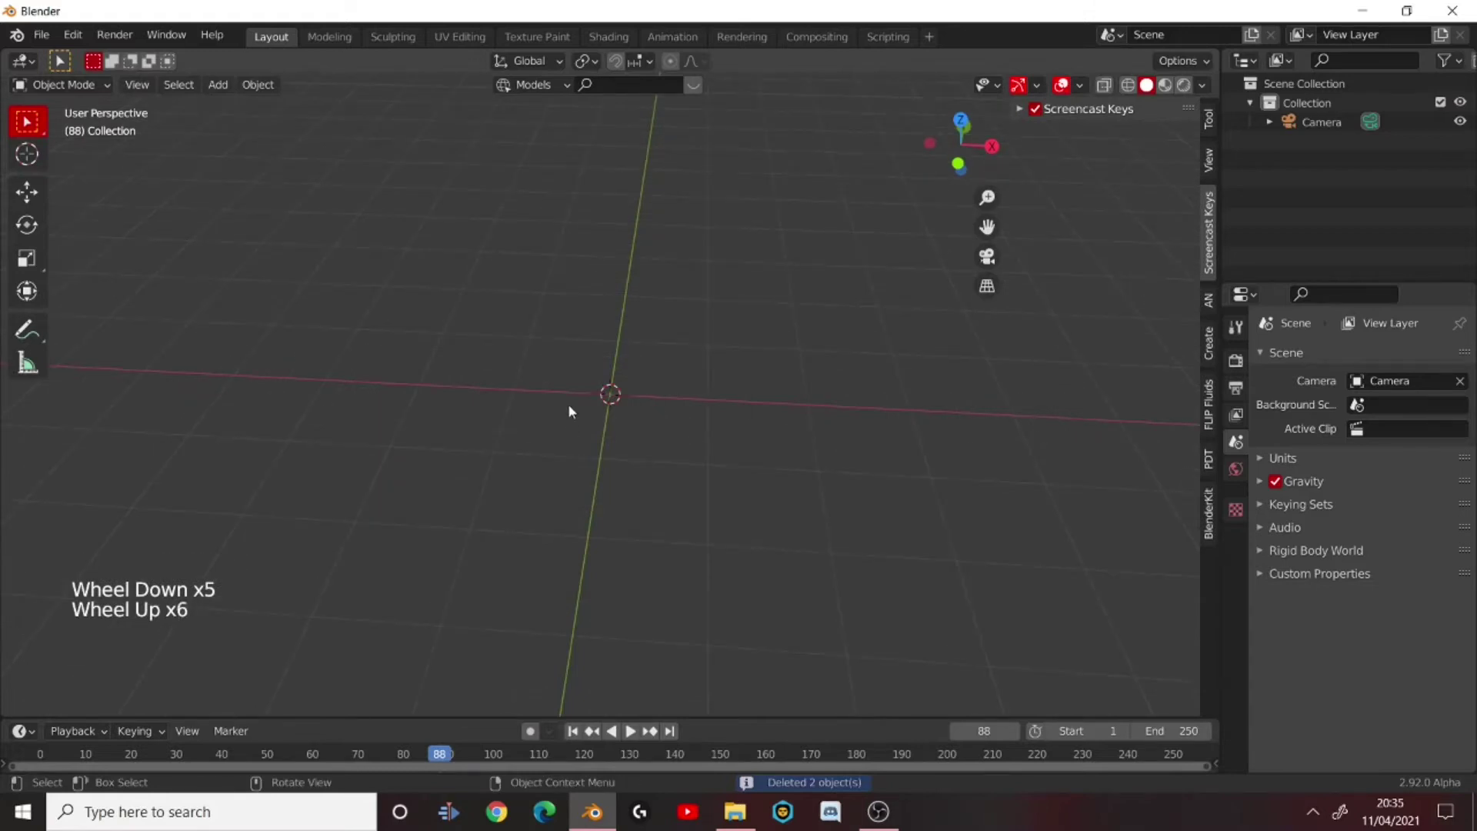
key("shift+a")
mouse_move(570, 408)
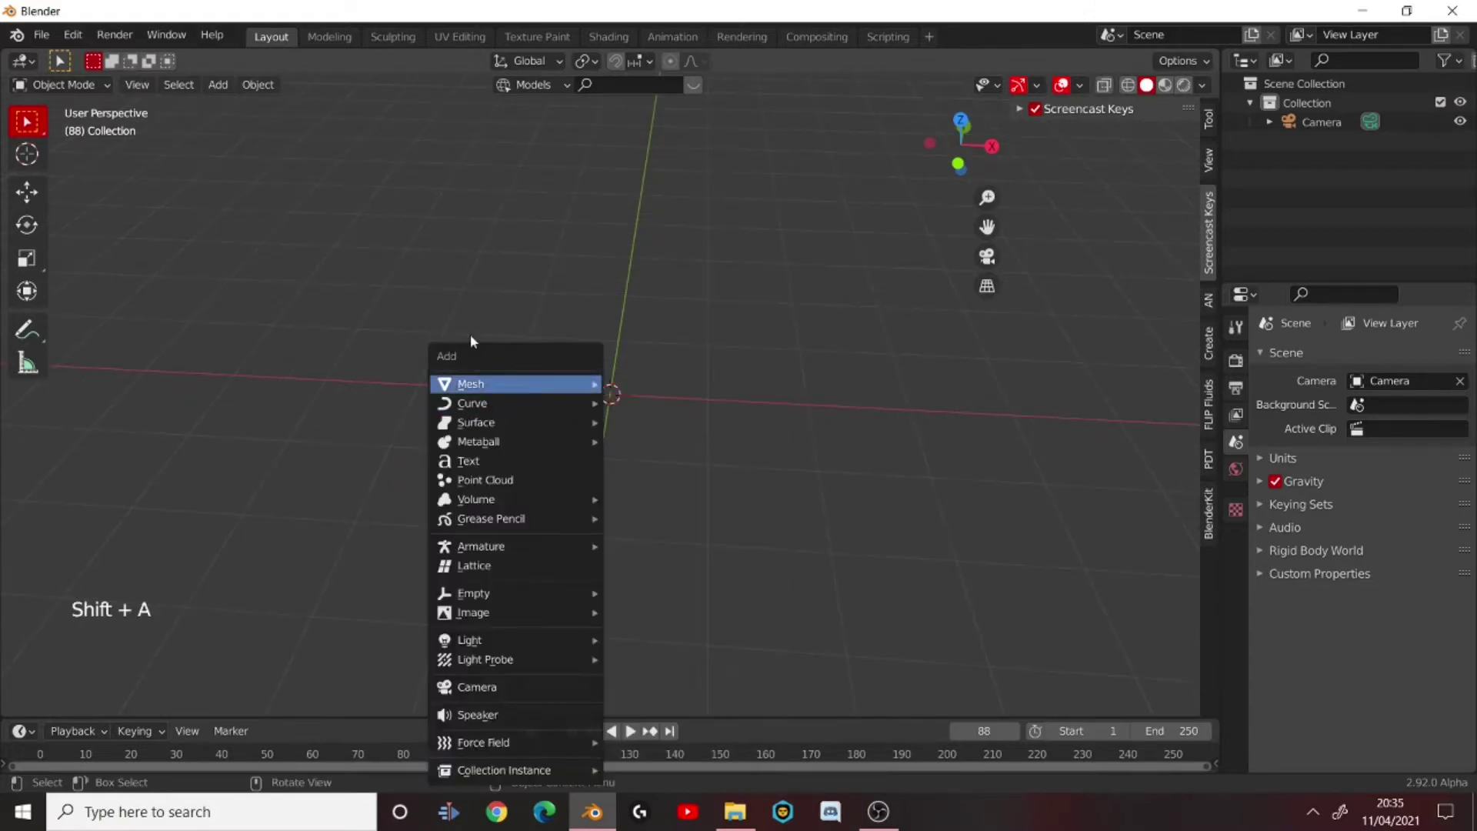
mouse_move(520, 388)
left_click(629, 390)
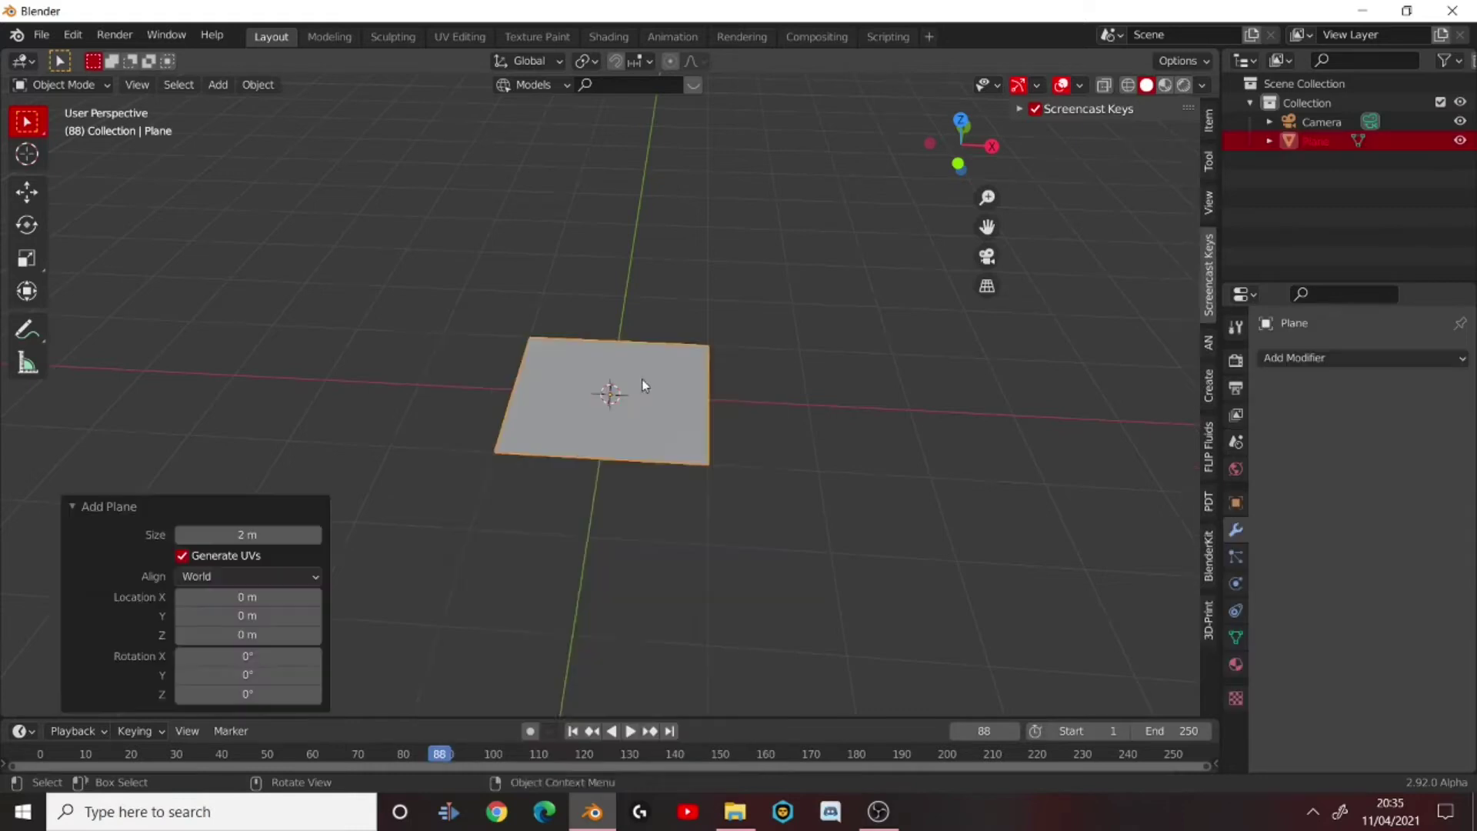
middle_click_drag(646, 385, 812, 394)
scroll(812, 394, "down", 5)
- Scale the new plane up by a factor of 5
type("s")
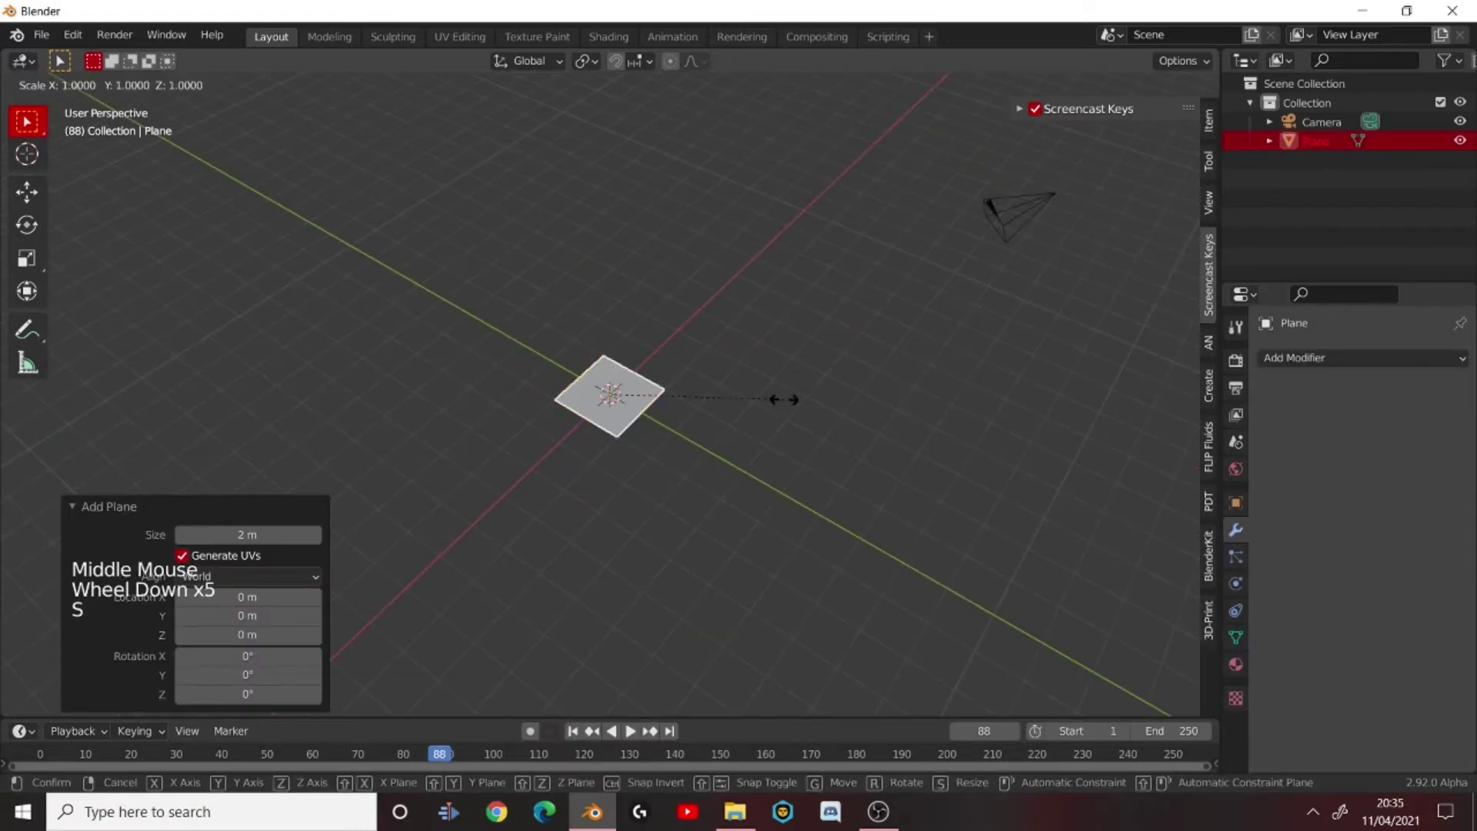
type("5")
key("Return")
middle_click_drag(778, 399, 436, 358)
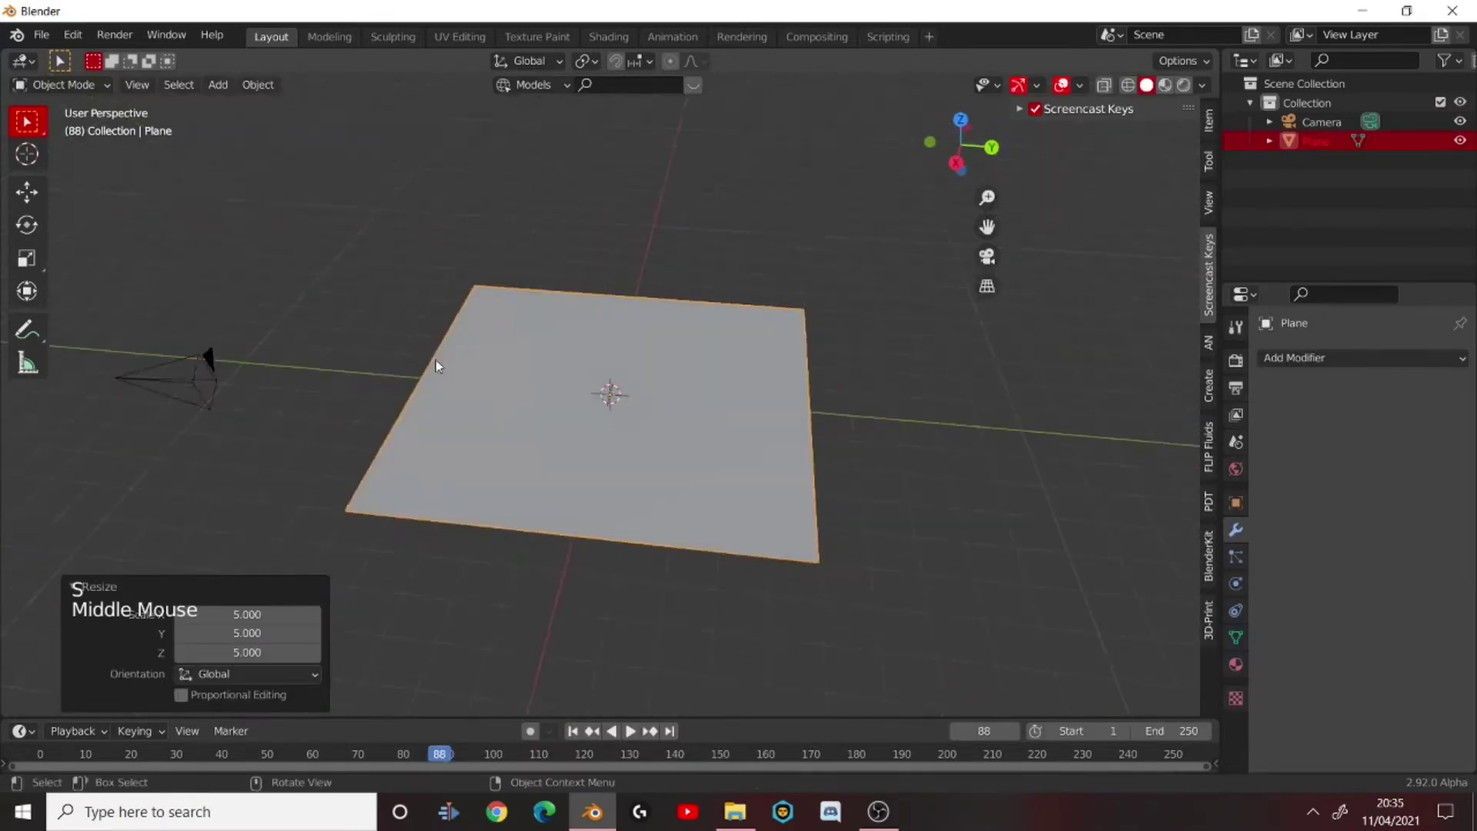
middle_click_drag(431, 447, 626, 417)
scroll(626, 417, "up", 3)
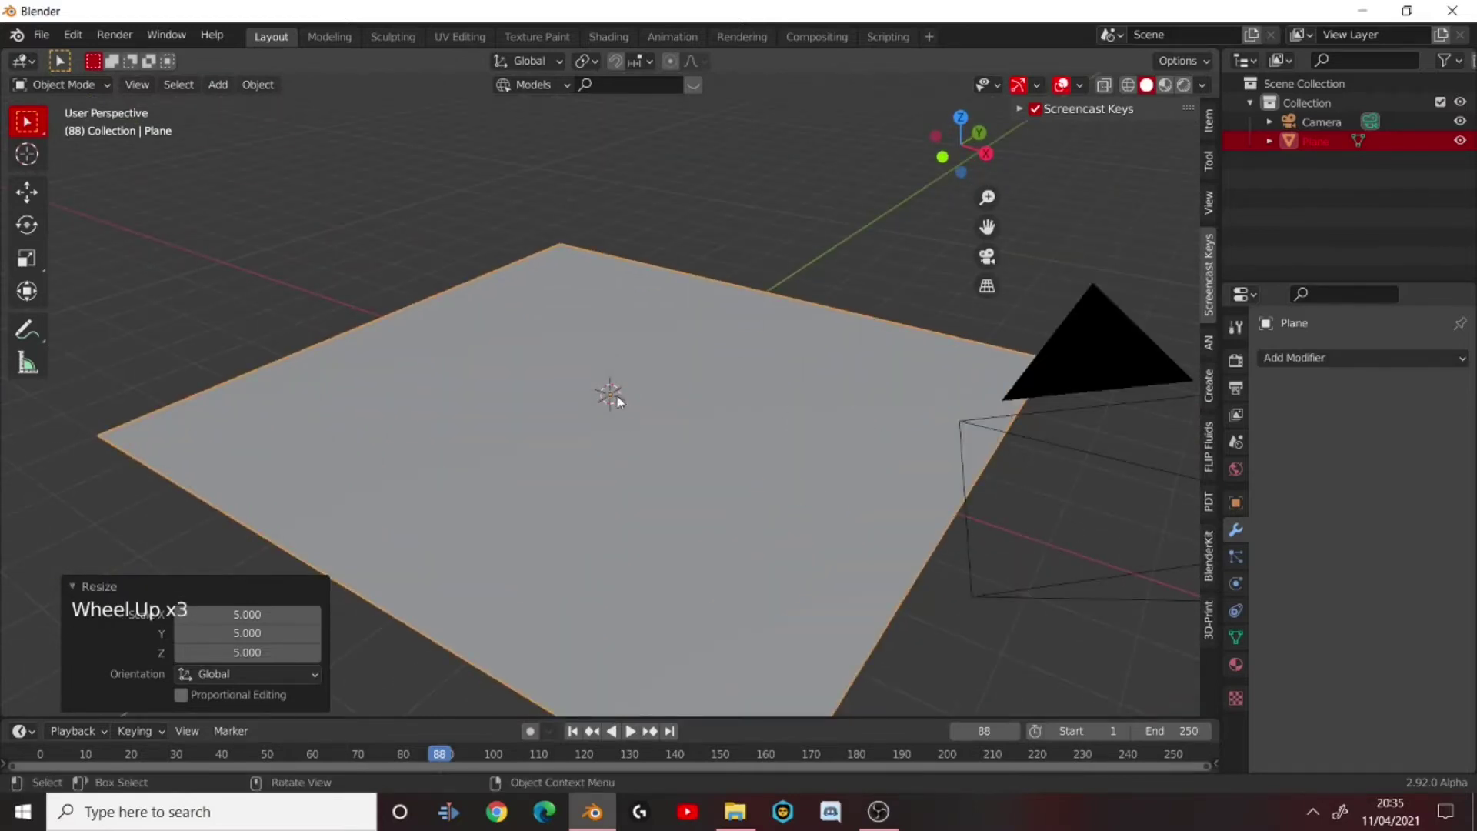
- Subdivide the plane in Edit Mode with 100 cuts
key("Tab")
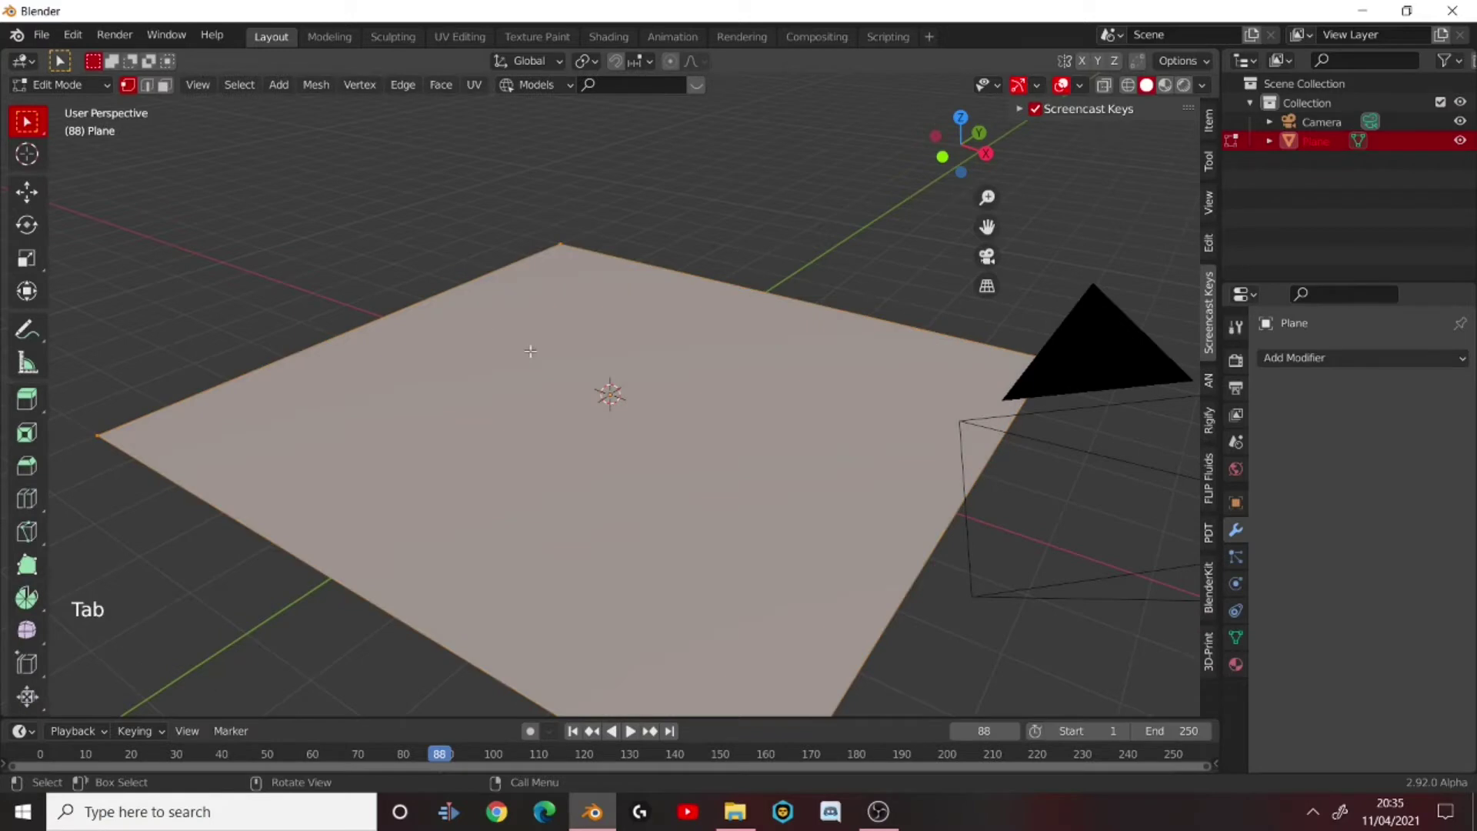
right_click(530, 352)
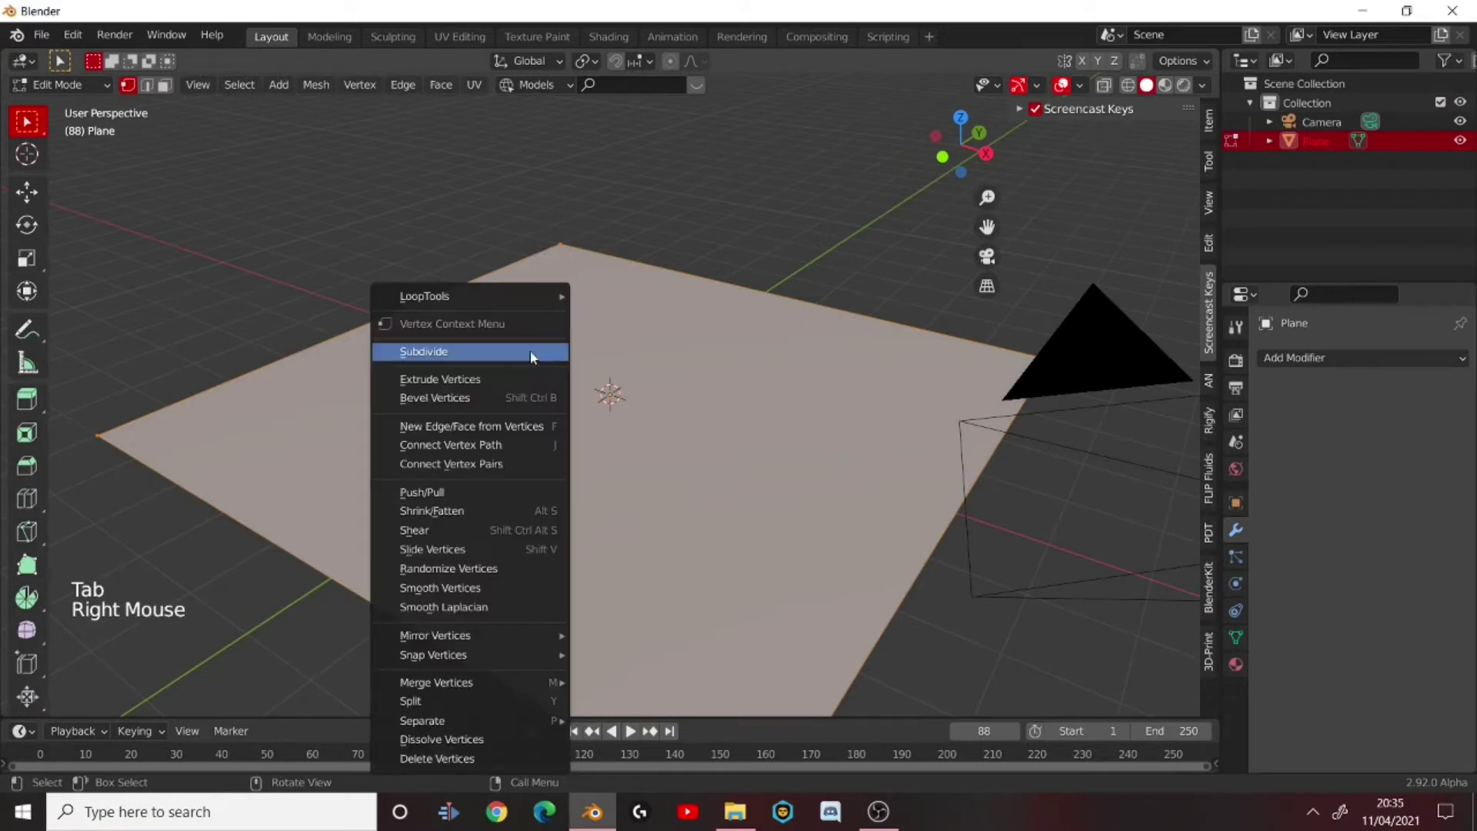
left_click(431, 353)
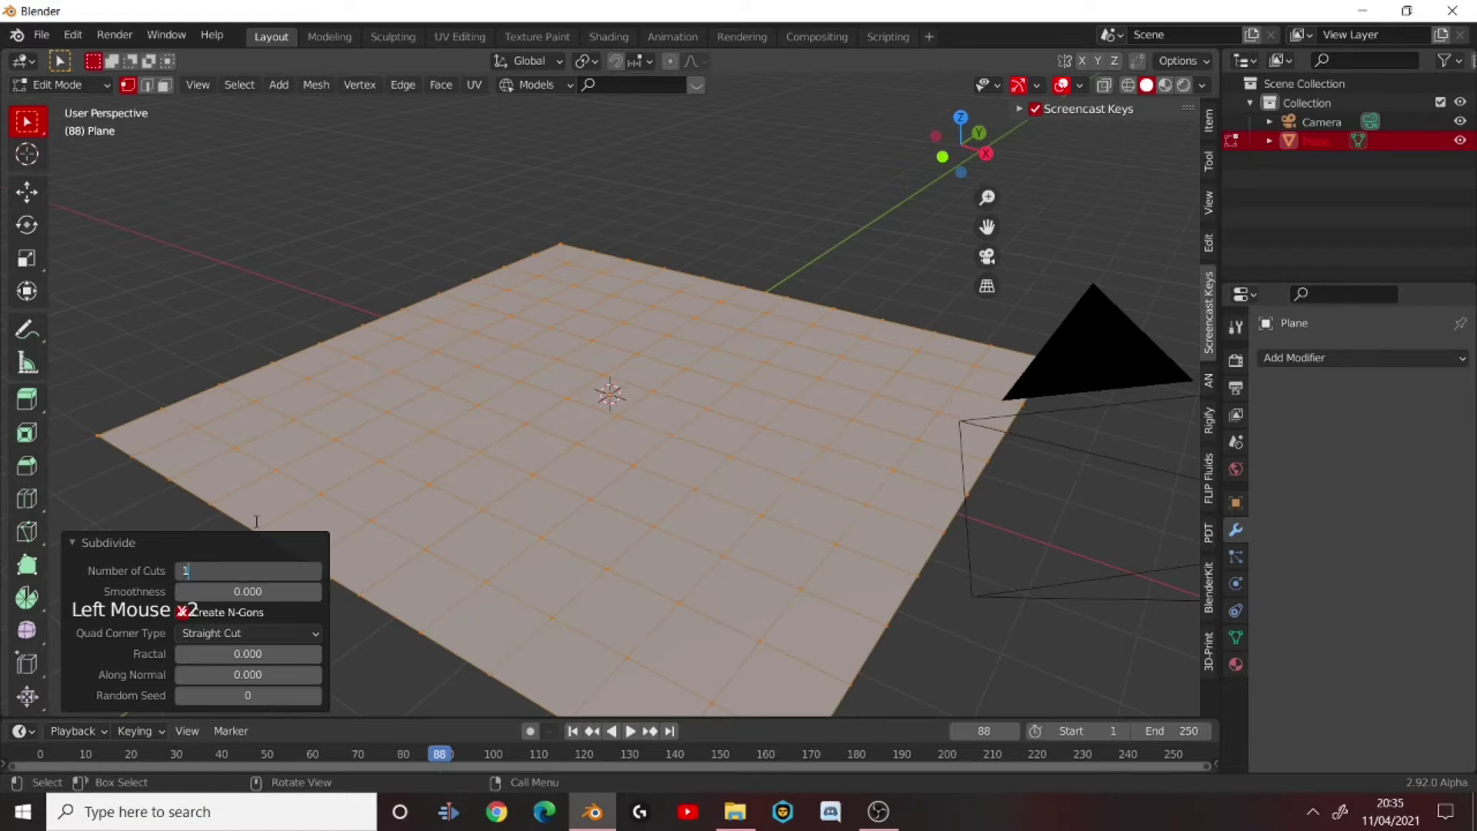
key("Return")
- Subdivide the plane a second time for a denser grid
right_click(343, 483)
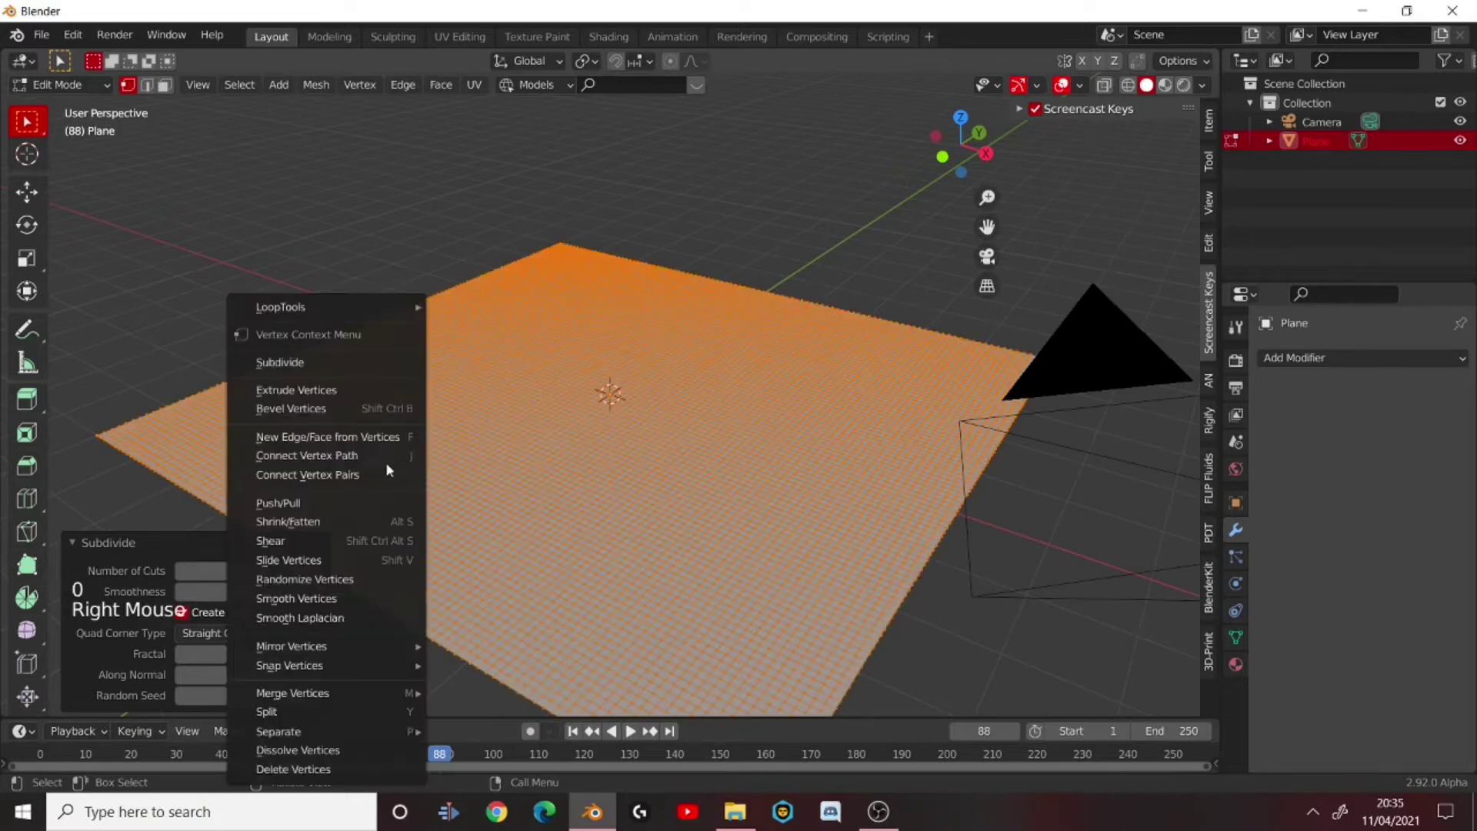
left_click(327, 359)
middle_click_drag(588, 369, 888, 389)
scroll(570, 461, "up", 6)
scroll(560, 491, "down", 8)
scroll(560, 492, "down", 2)
- Return to Object Mode and hide the sidebar to view the dense plane
key("Tab")
scroll(797, 425, "up", 6)
middle_click_drag(798, 425, 593, 428)
scroll(494, 485, "down", 6)
key("n")
scroll(712, 367, "up", 4)
scroll(593, 428, "down", 7)
middle_click_drag(525, 385, 785, 339)
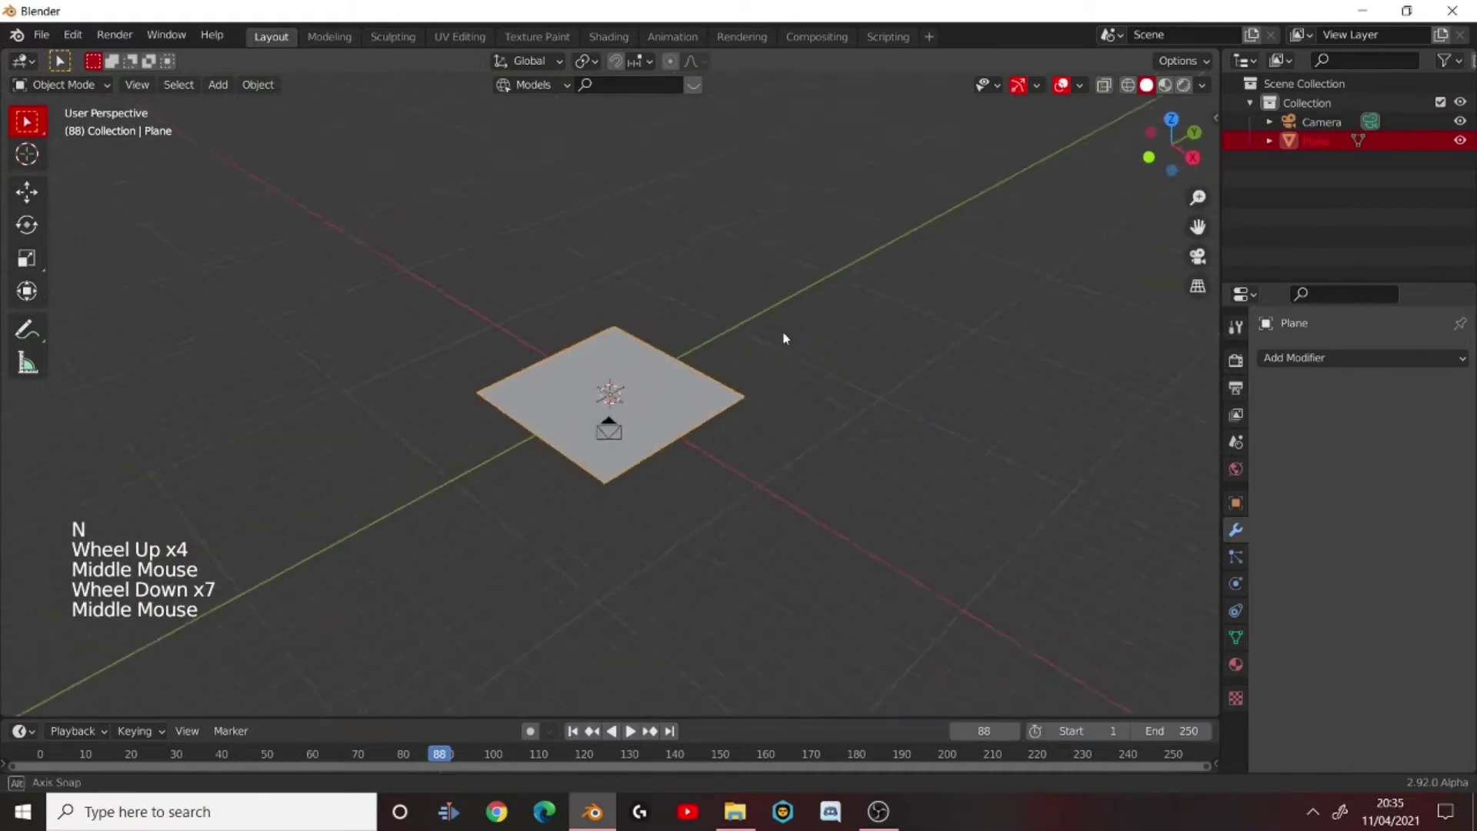
- Add a UV sphere at the centre of the plane
key("shift+a")
mouse_move(669, 332)
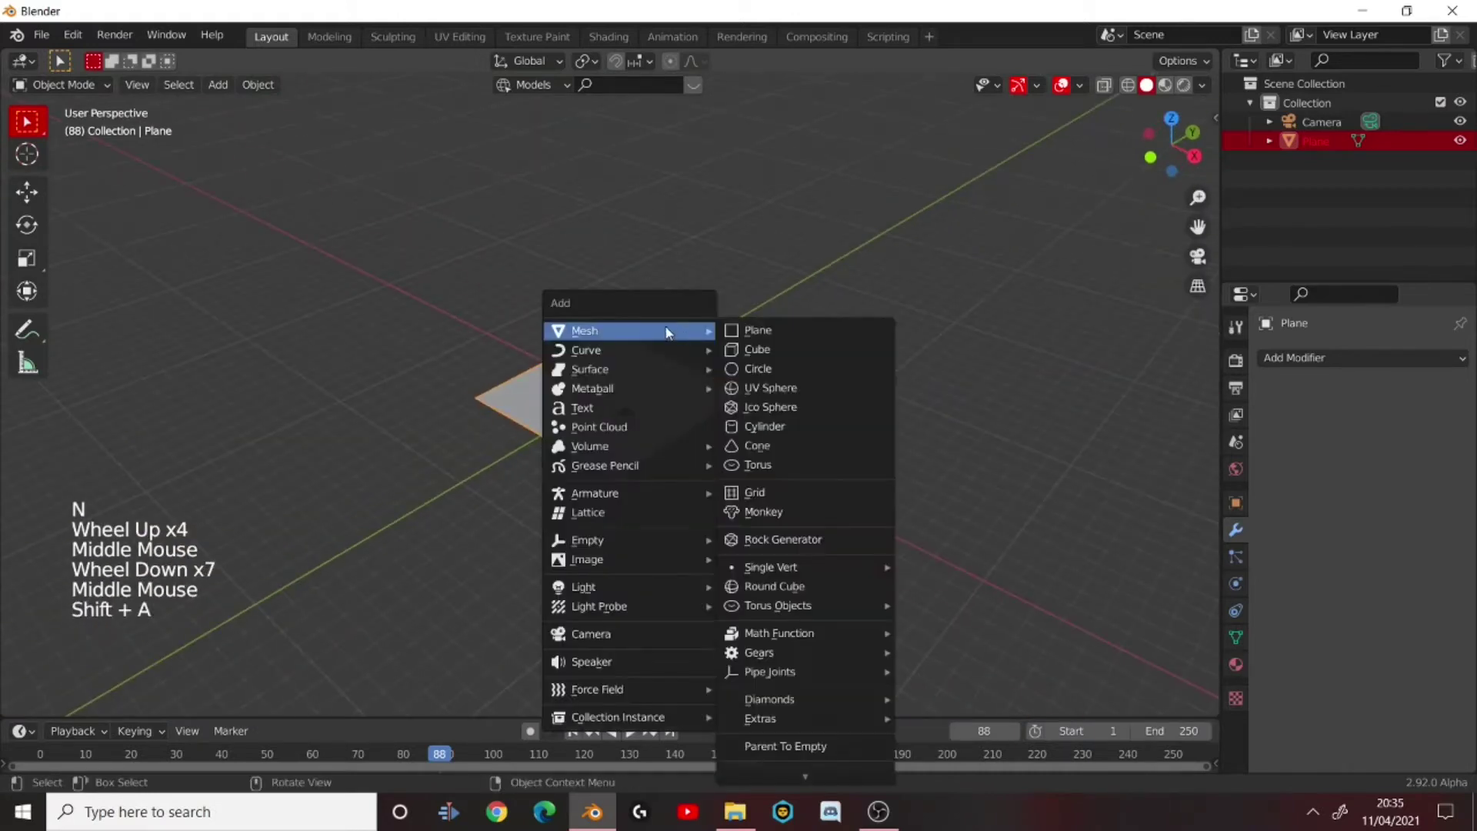
left_click(758, 388)
scroll(754, 392, "up", 7)
middle_click_drag(906, 424, 751, 462)
- Shrink the sphere to 0.728, then select the plane again
key("s")
left_click(812, 380)
middle_click_drag(812, 380, 719, 339)
left_click(709, 401)
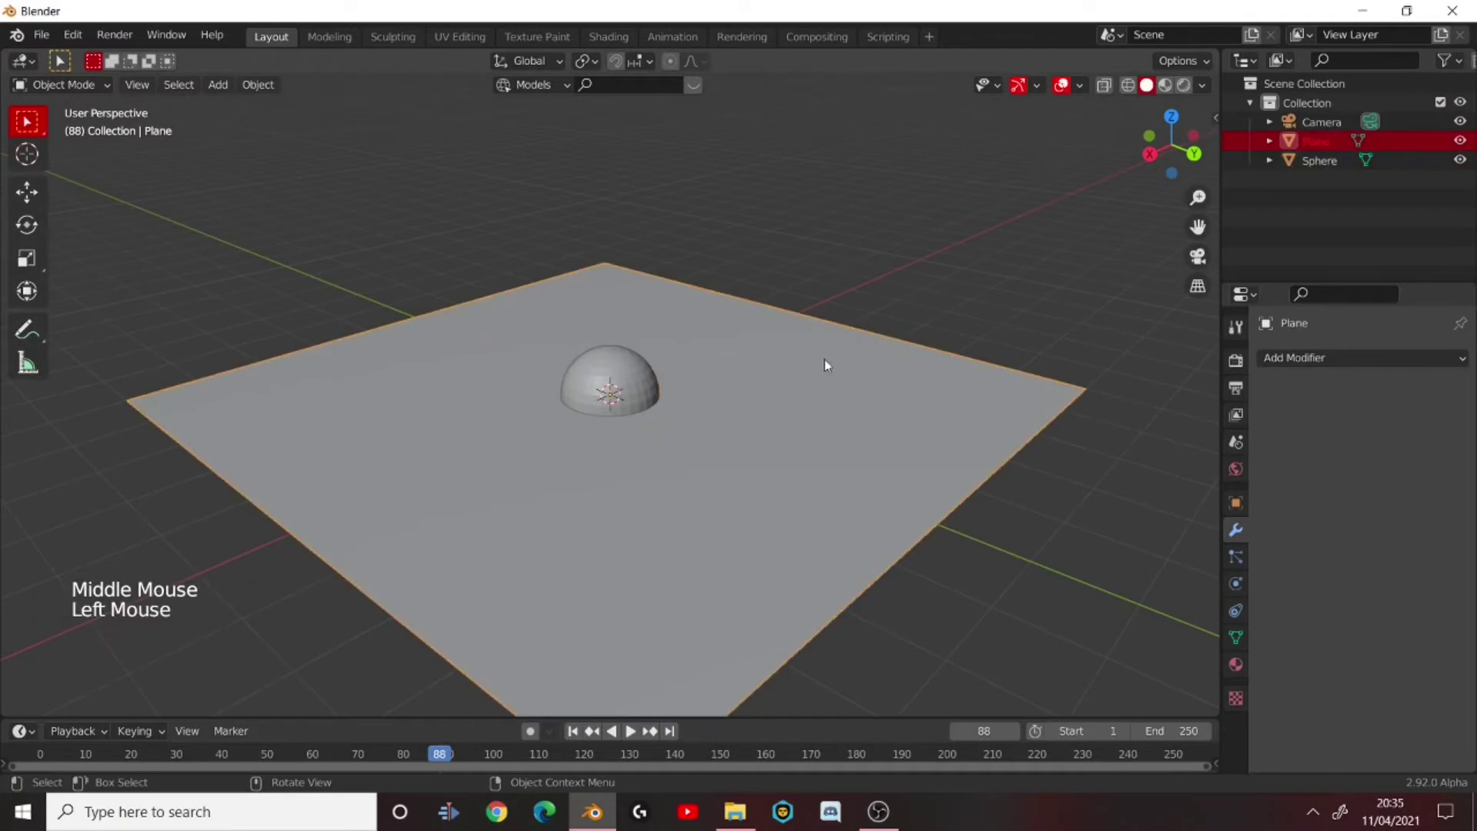
left_click(623, 398)
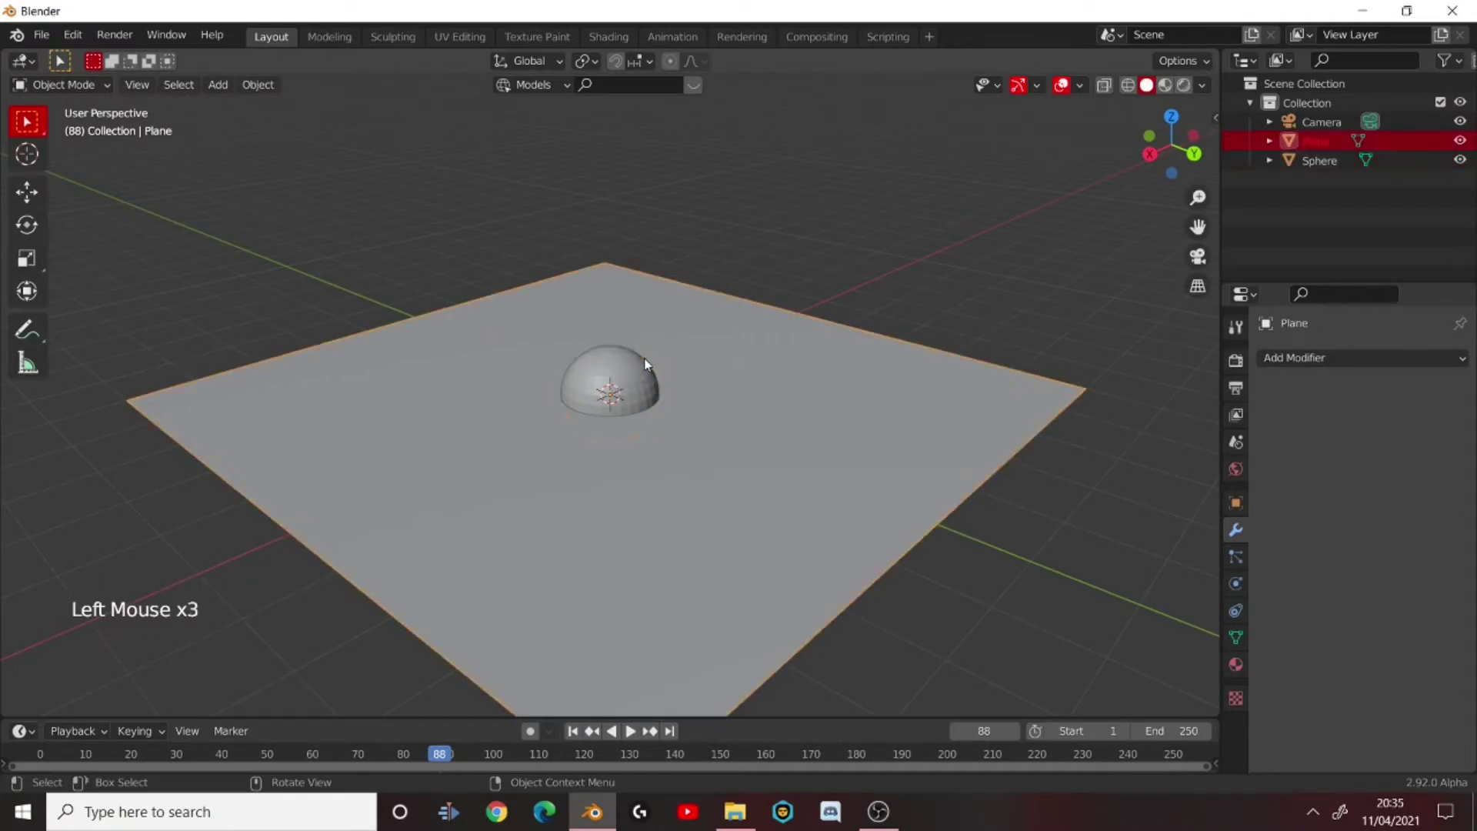
left_click(620, 380)
double_click(627, 374)
- Enable Dynamic Paint on the plane as a canvas with surface type Waves
left_click(1236, 585)
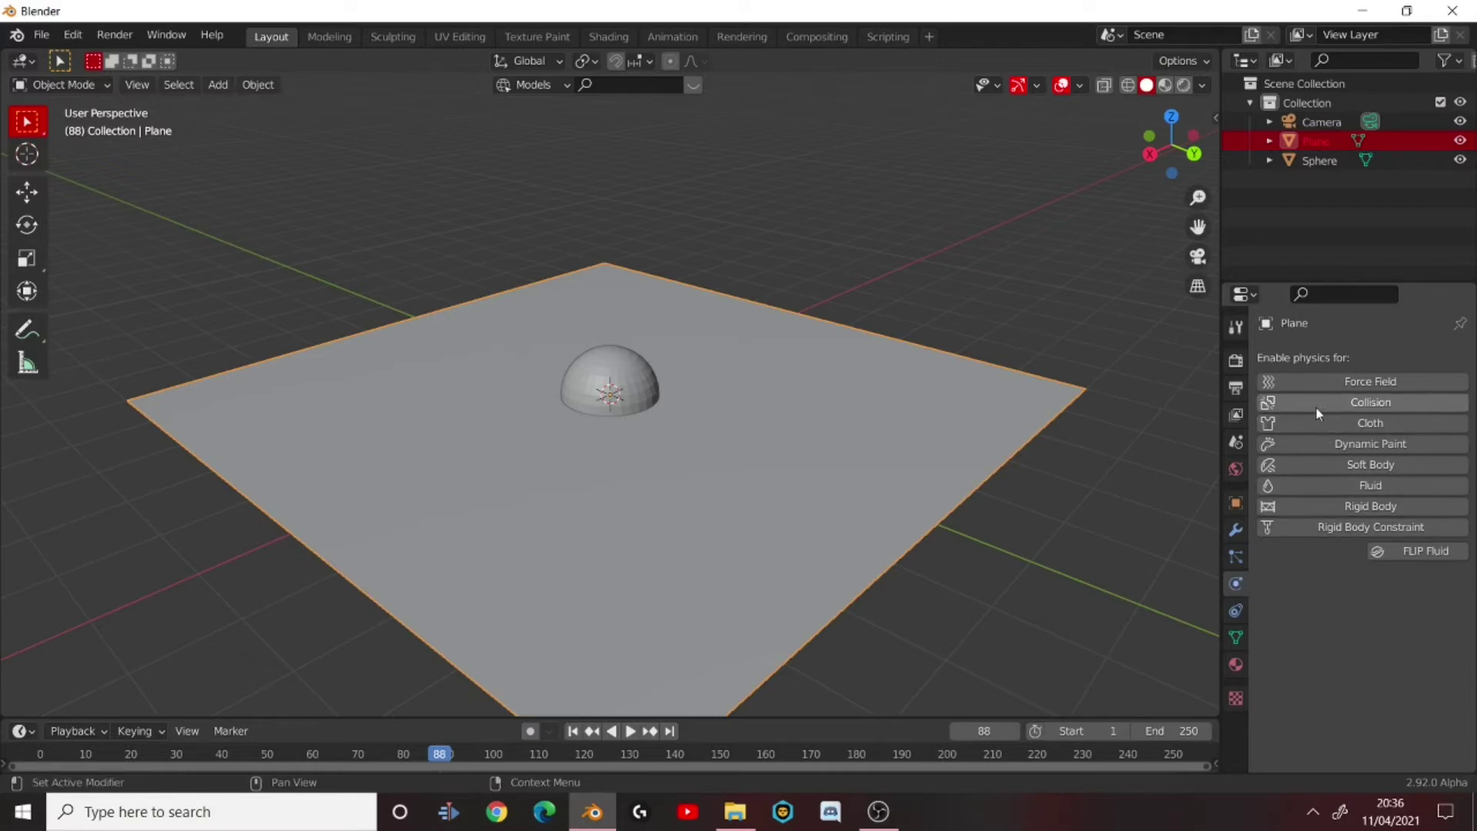
left_click(1289, 444)
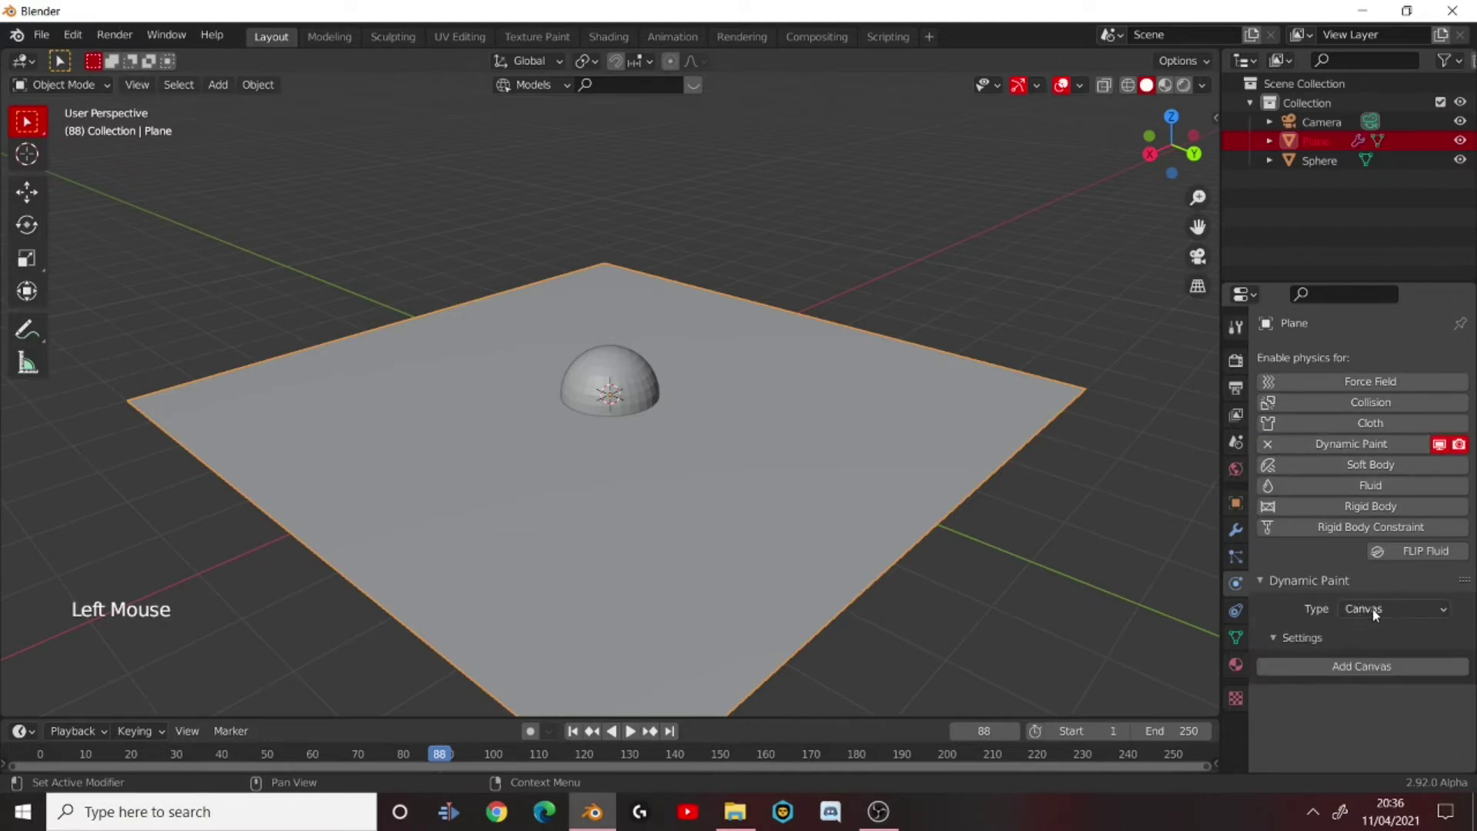
left_click(1338, 668)
scroll(1347, 668, "down", 5)
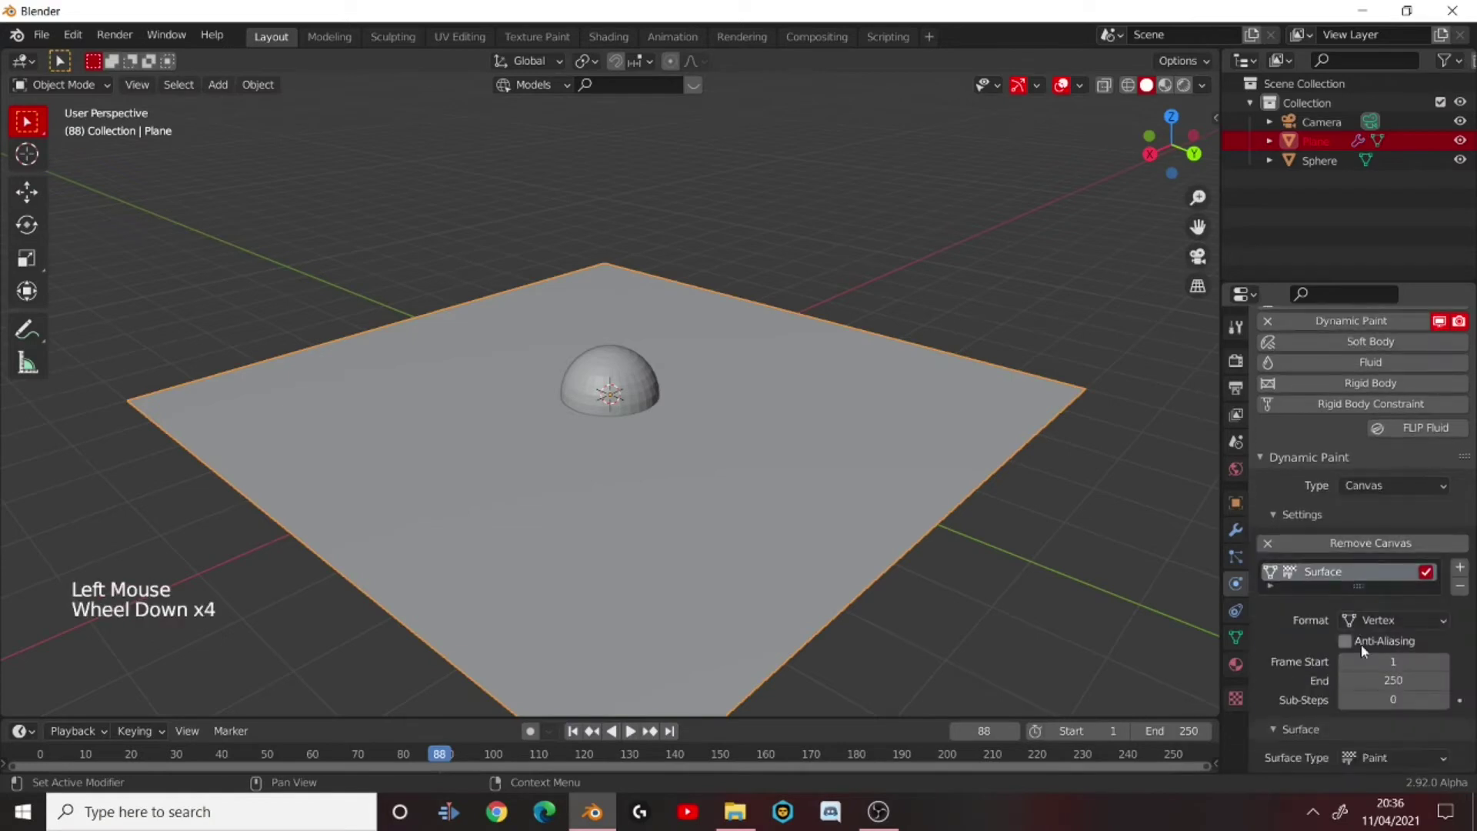
scroll(1277, 462, "down", 2)
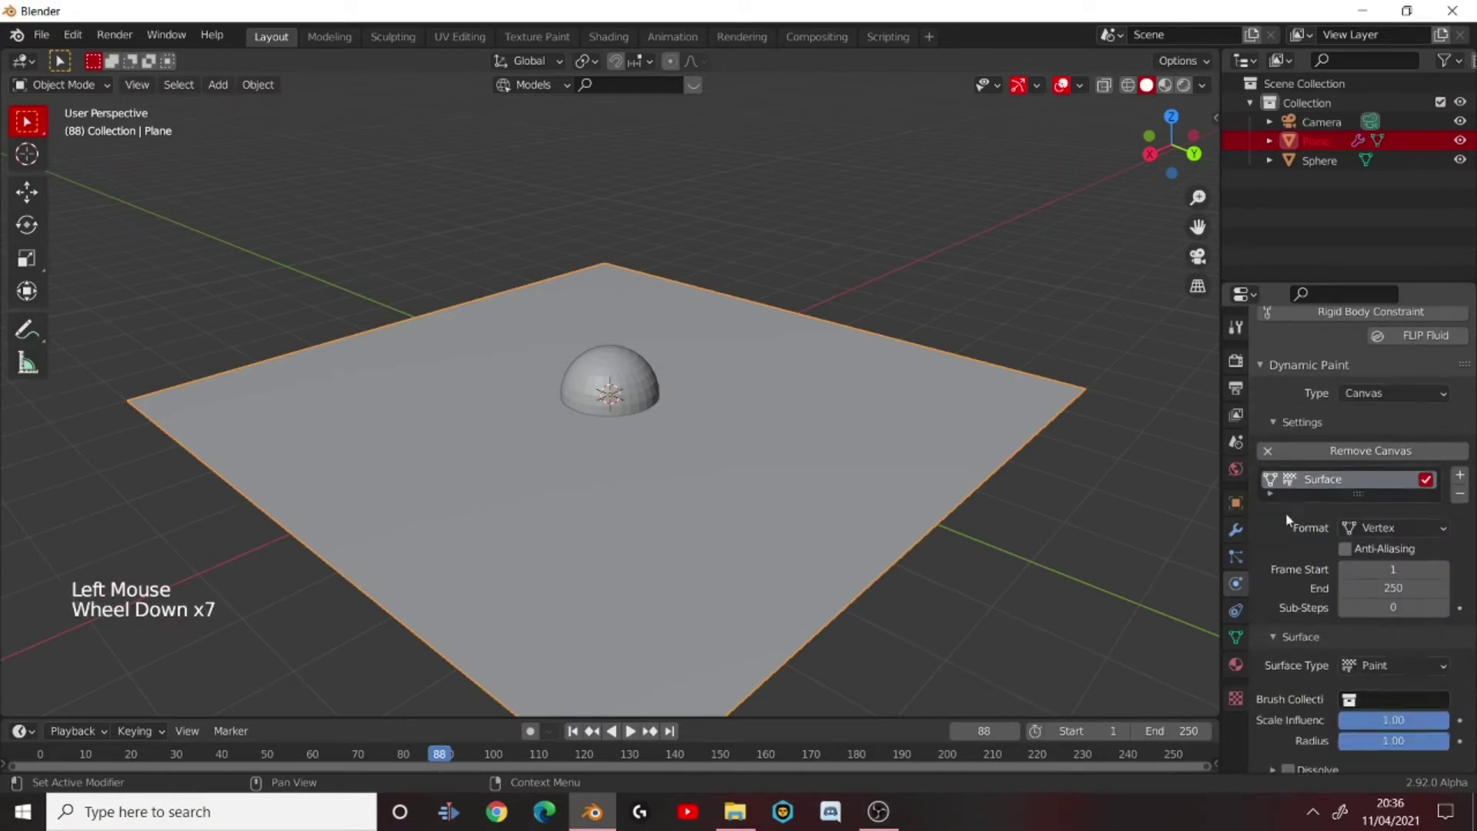
left_click(1278, 637)
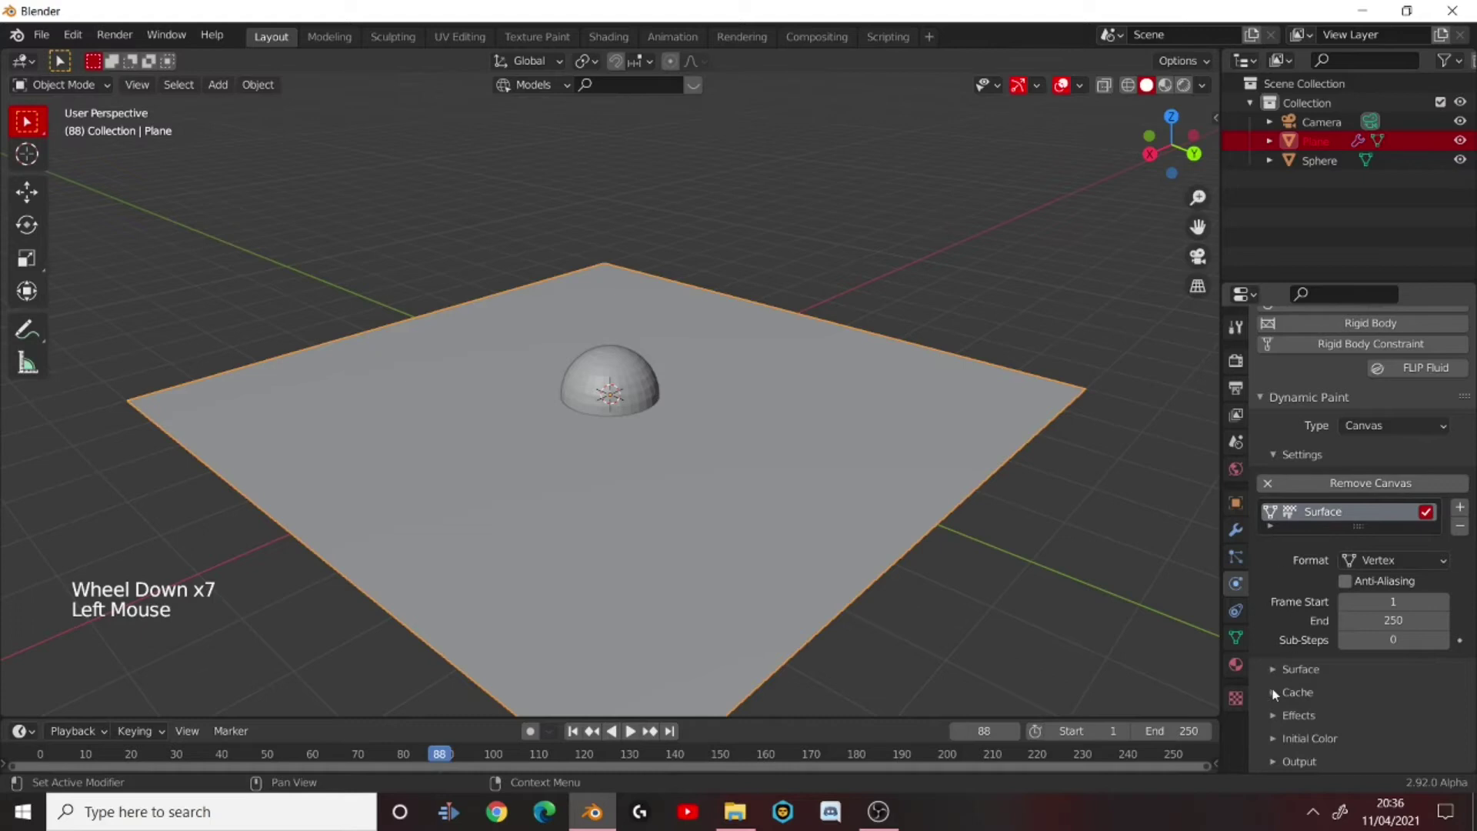
scroll(1320, 662, "down", 2)
left_click(1371, 637)
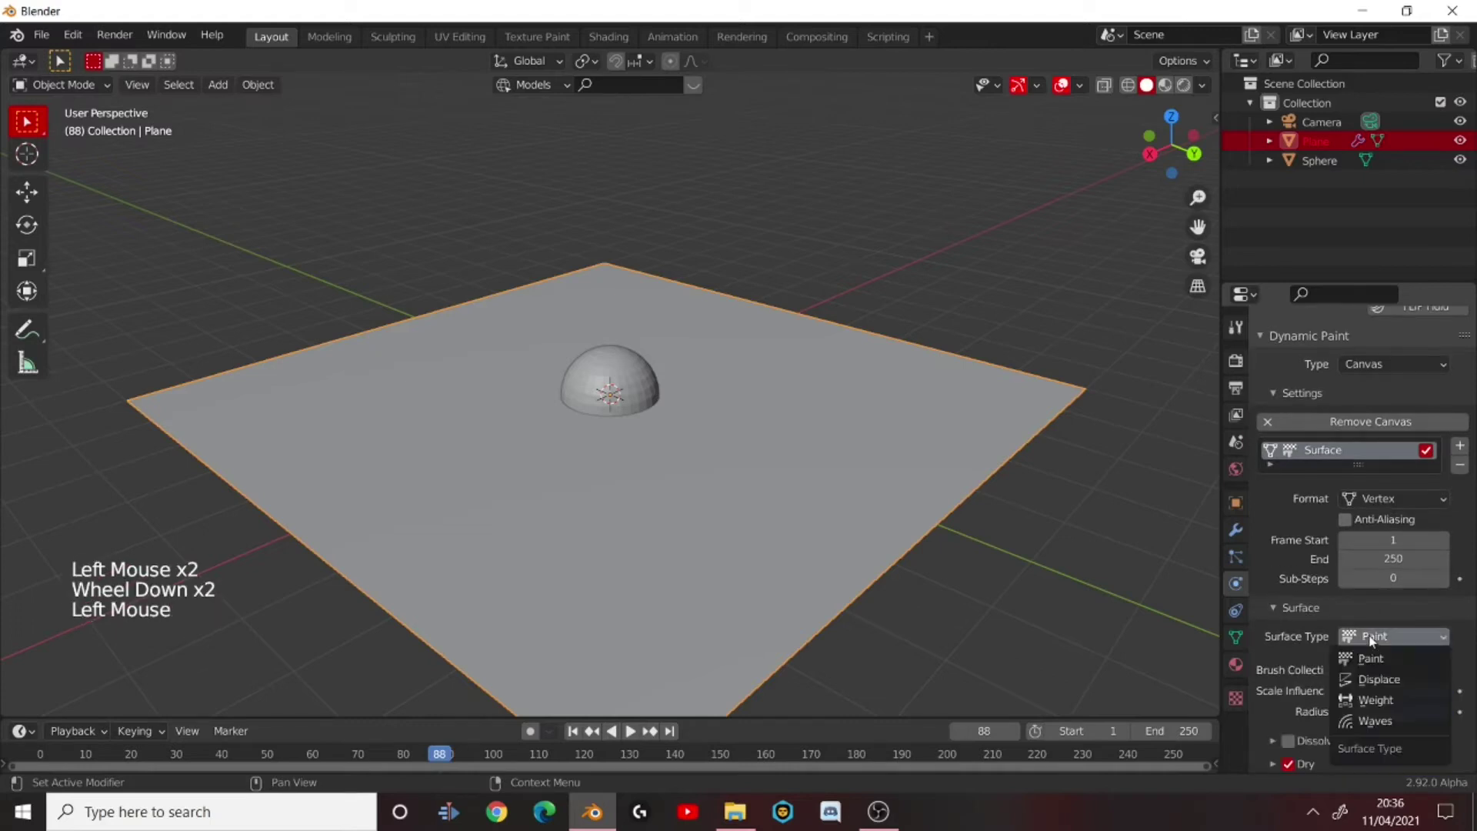
left_click(1367, 721)
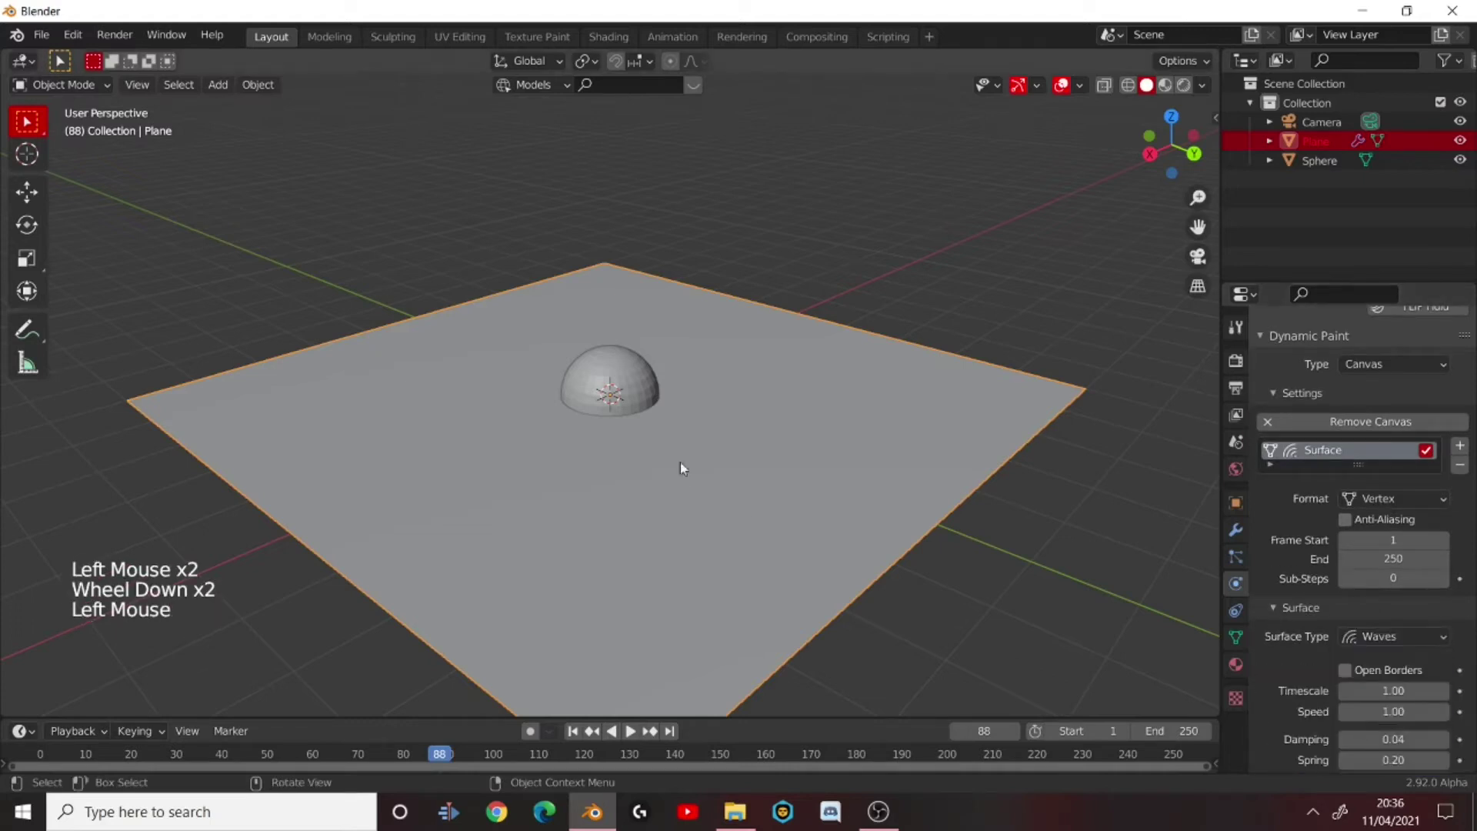
left_click(573, 376)
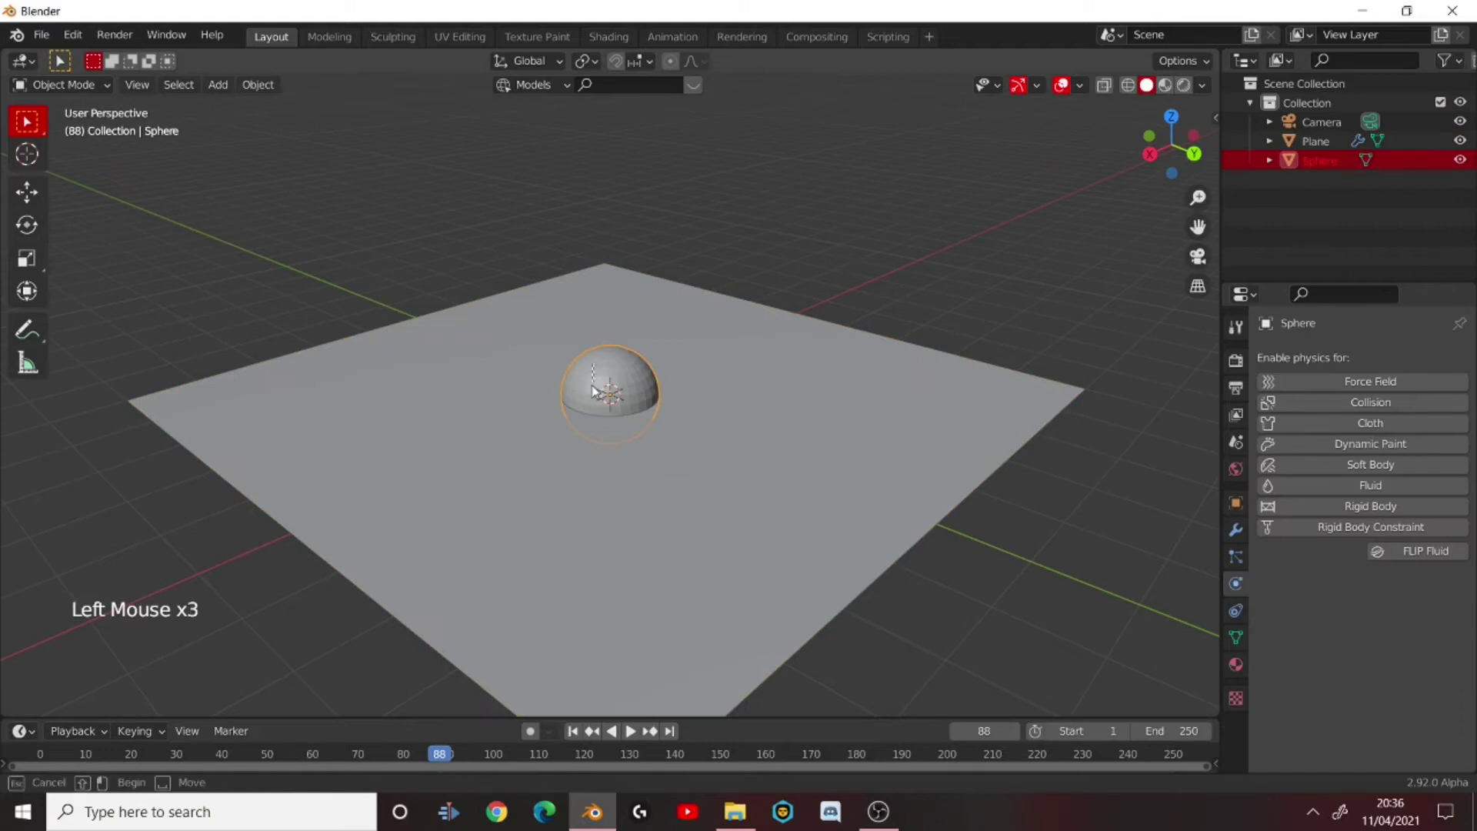
- Enable Dynamic Paint on the sphere with type Brush and add brush settings
left_click(599, 389)
left_click(577, 374)
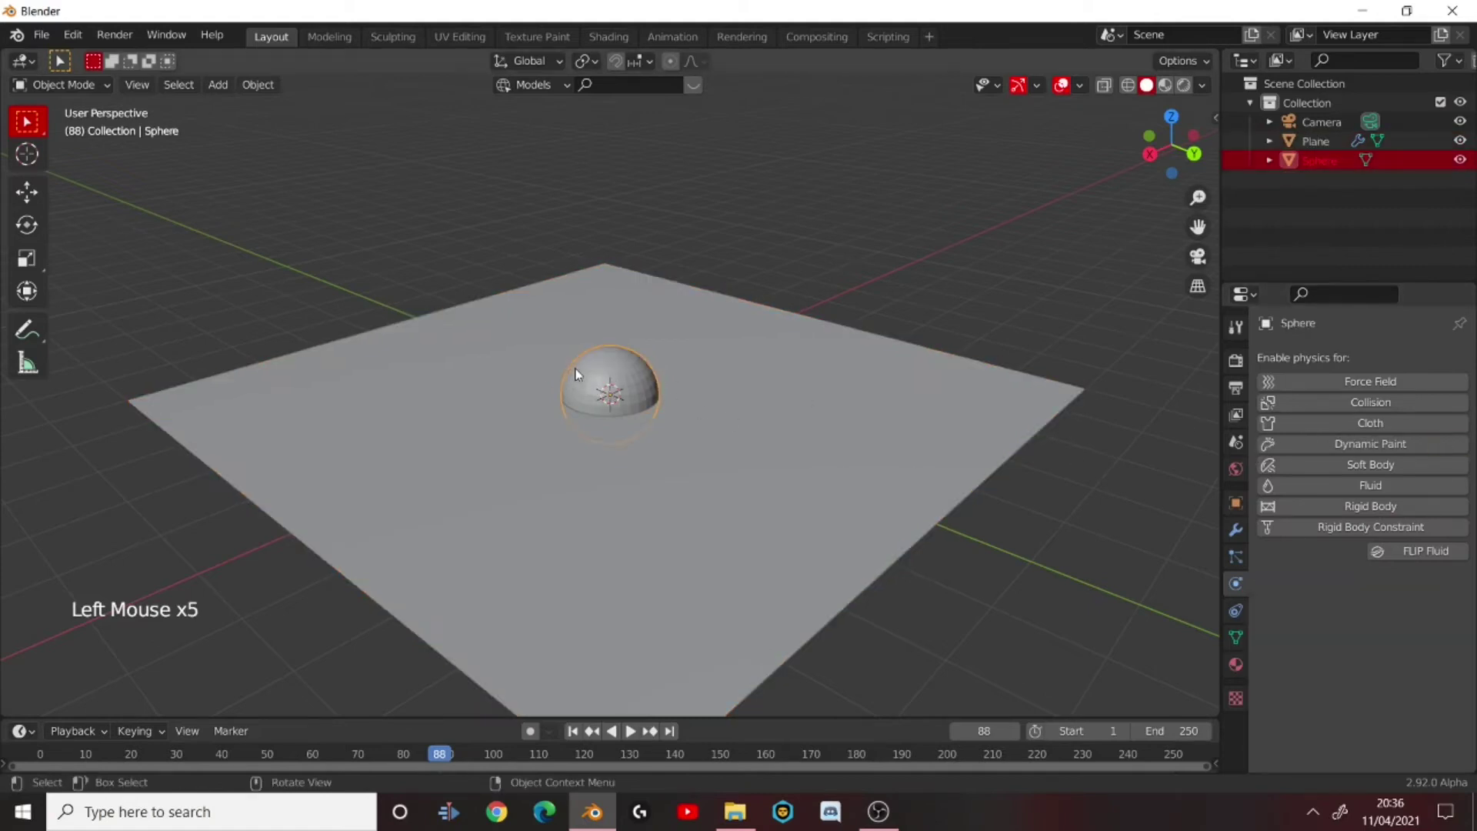
left_click(1281, 441)
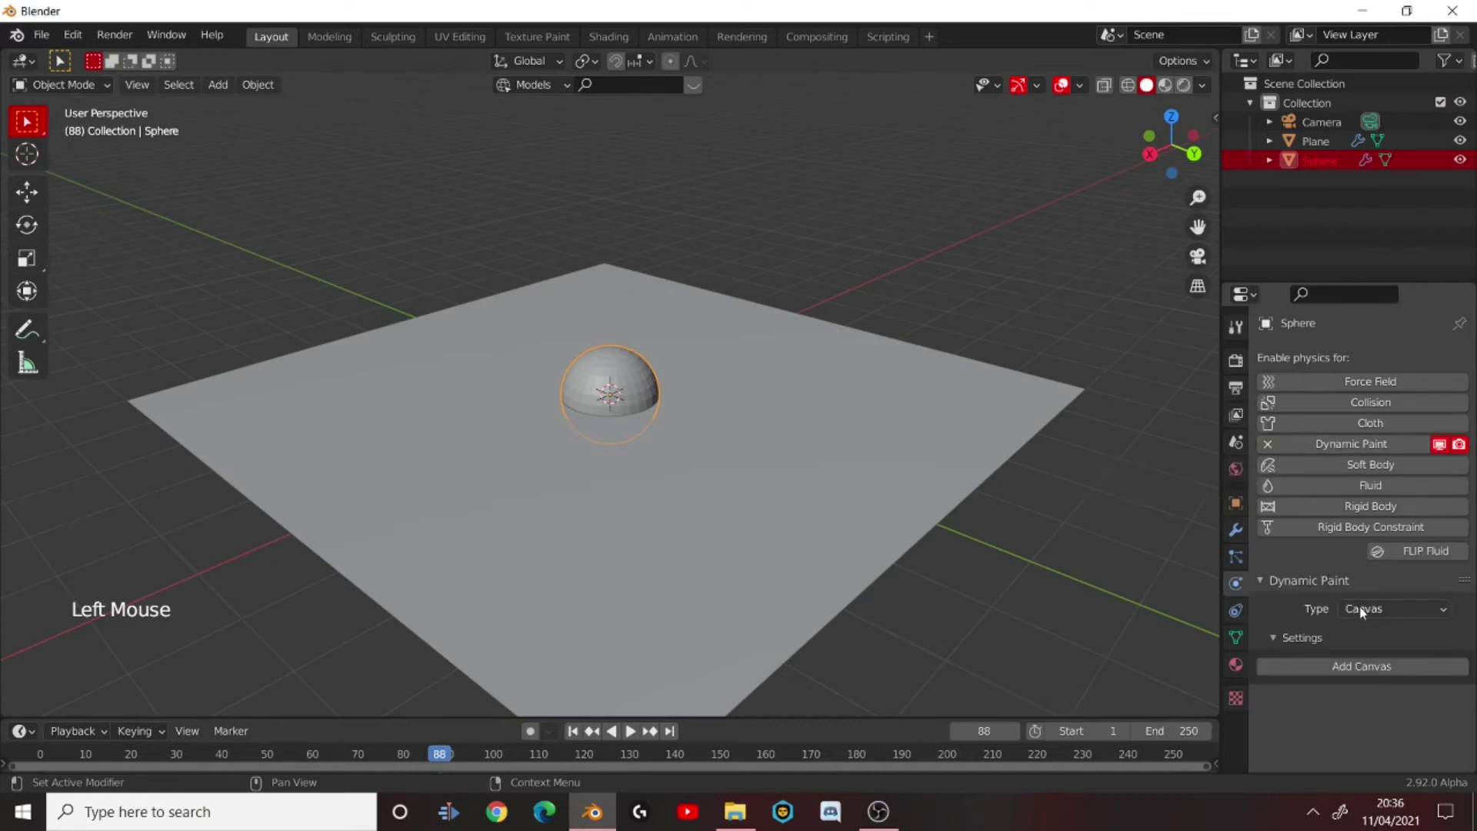
left_click(1369, 611)
left_click(1365, 650)
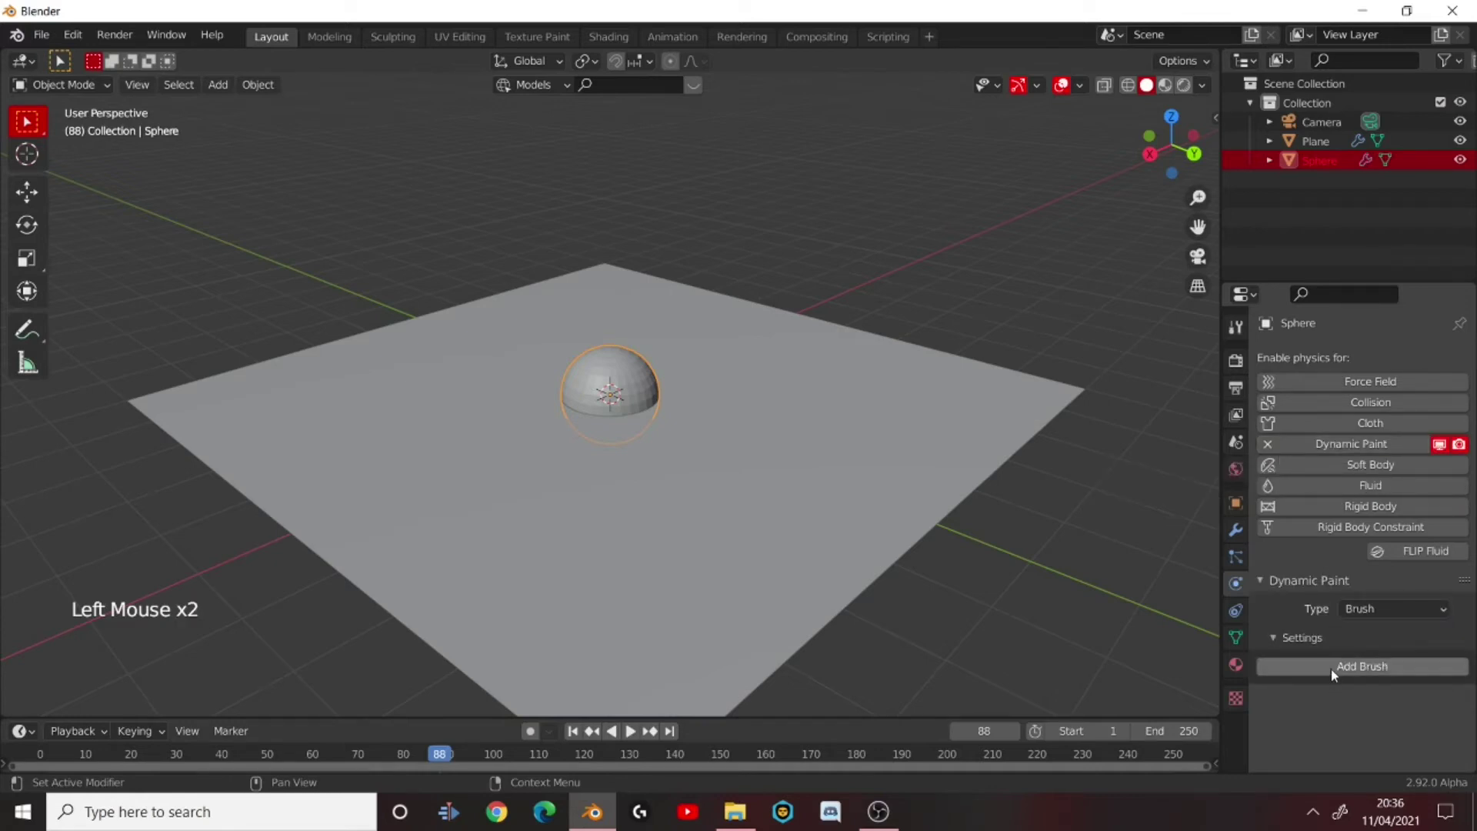
left_click(1333, 669)
mouse_move(808, 389)
middle_mouse_down()
mouse_move(771, 417)
mouse_move(692, 378)
mouse_move(832, 435)
middle_mouse_up()
scroll(704, 385, "down", 3)
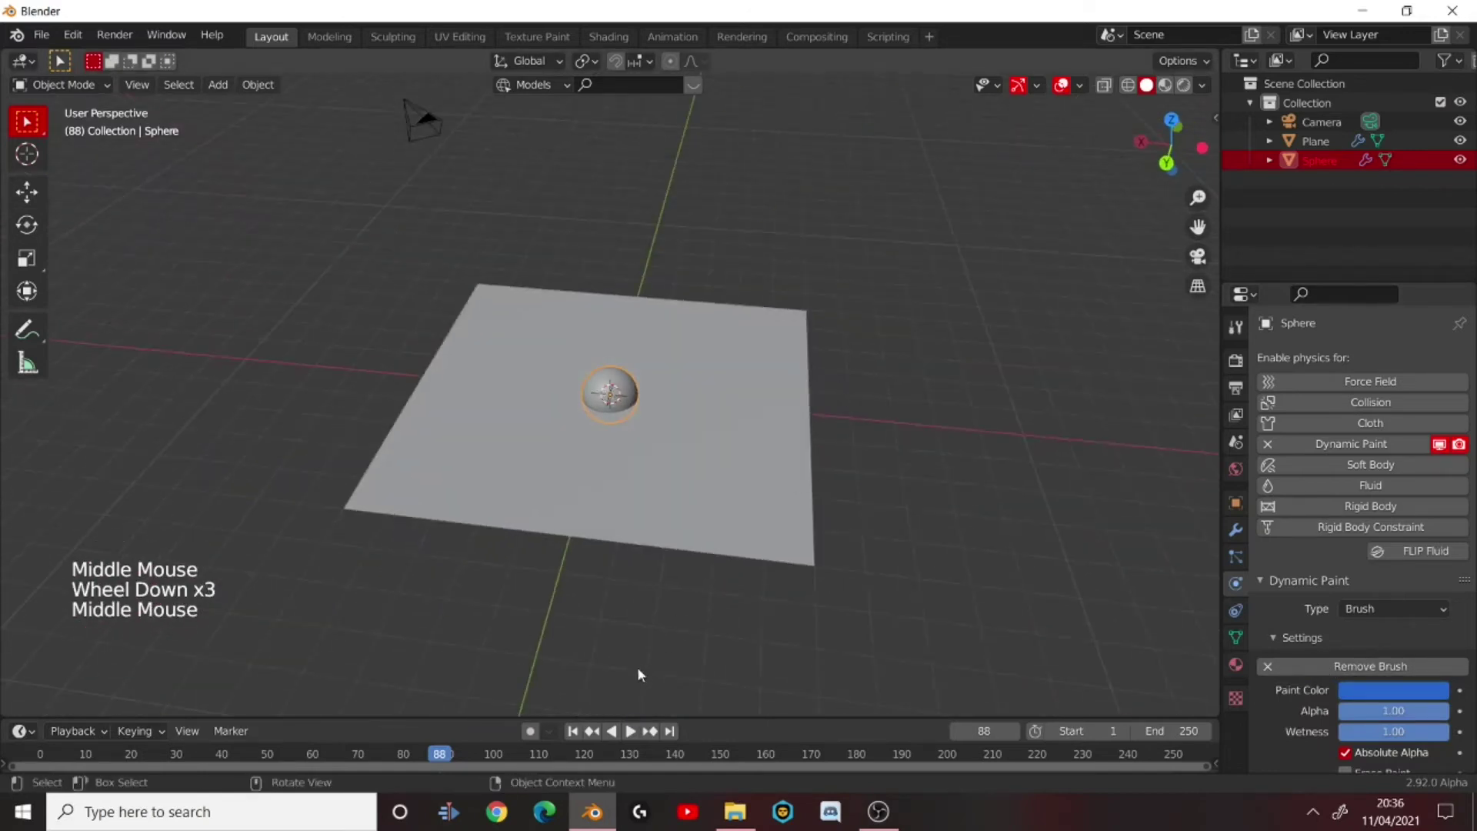
- Play from frame 1 and drag the sphere around the plane to test the waves
left_click(50, 758)
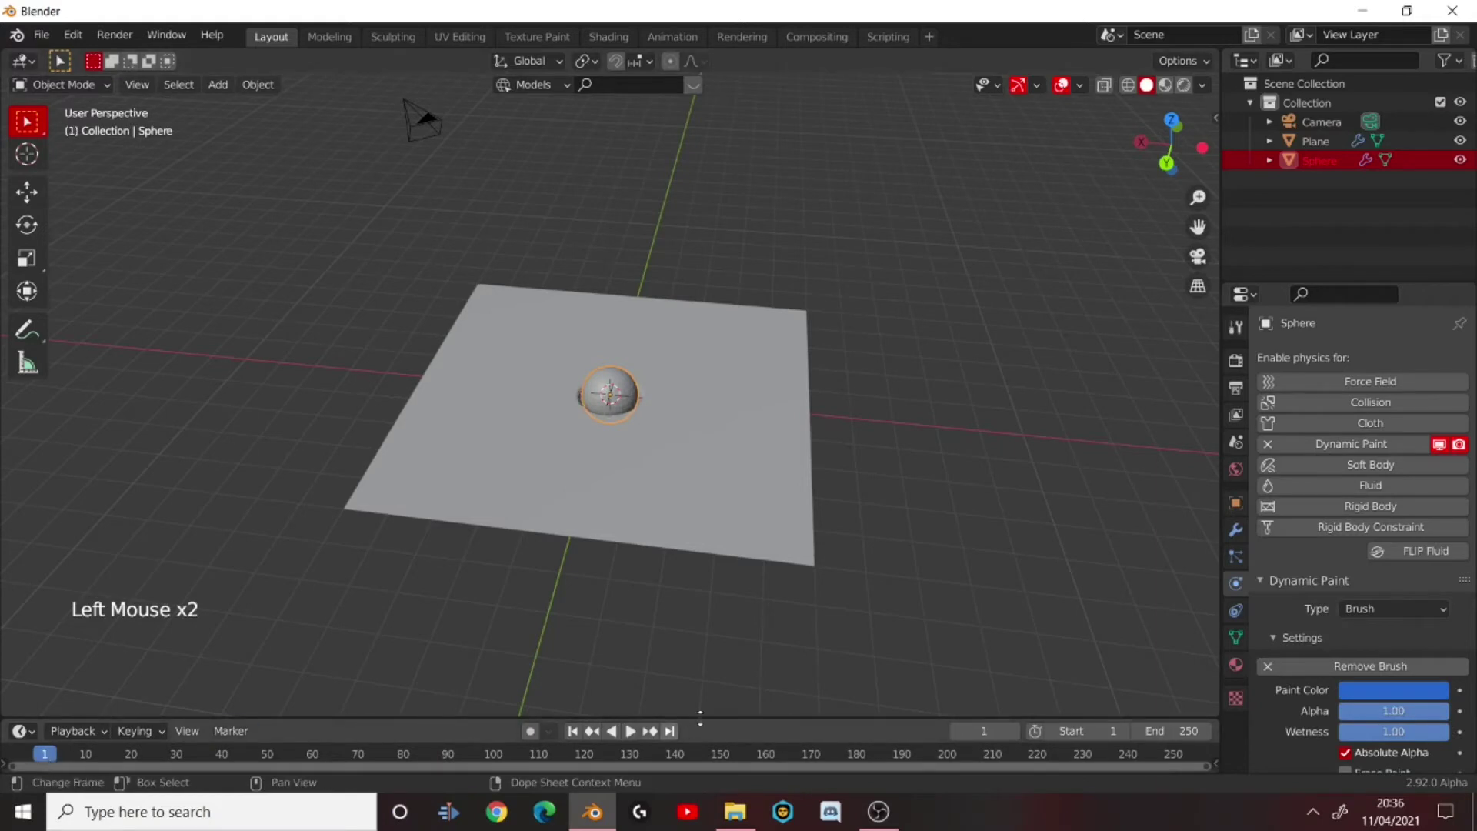
scroll(584, 469, "up", 4)
middle_click_drag(598, 528, 630, 489)
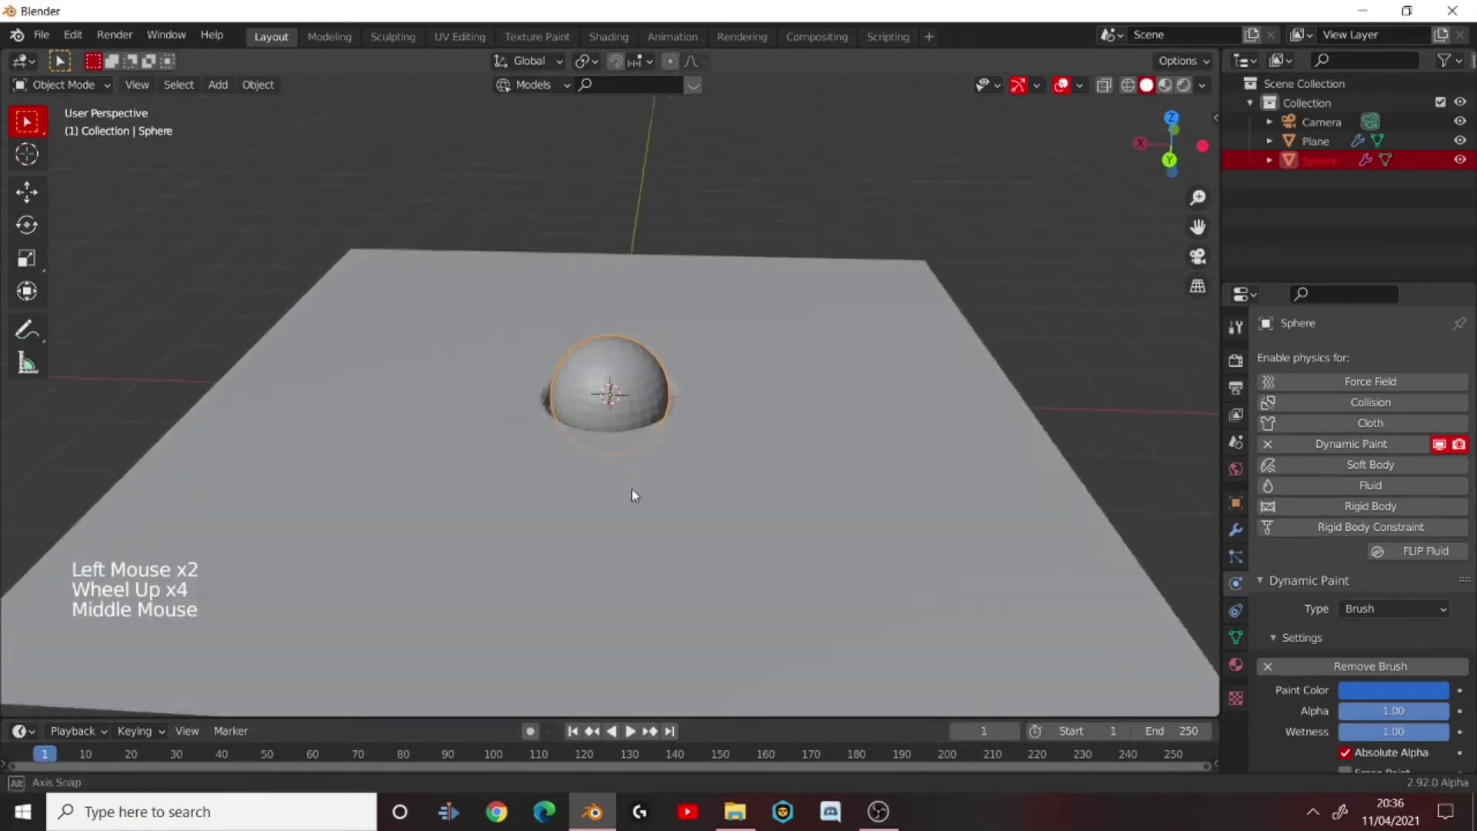
left_click(631, 731)
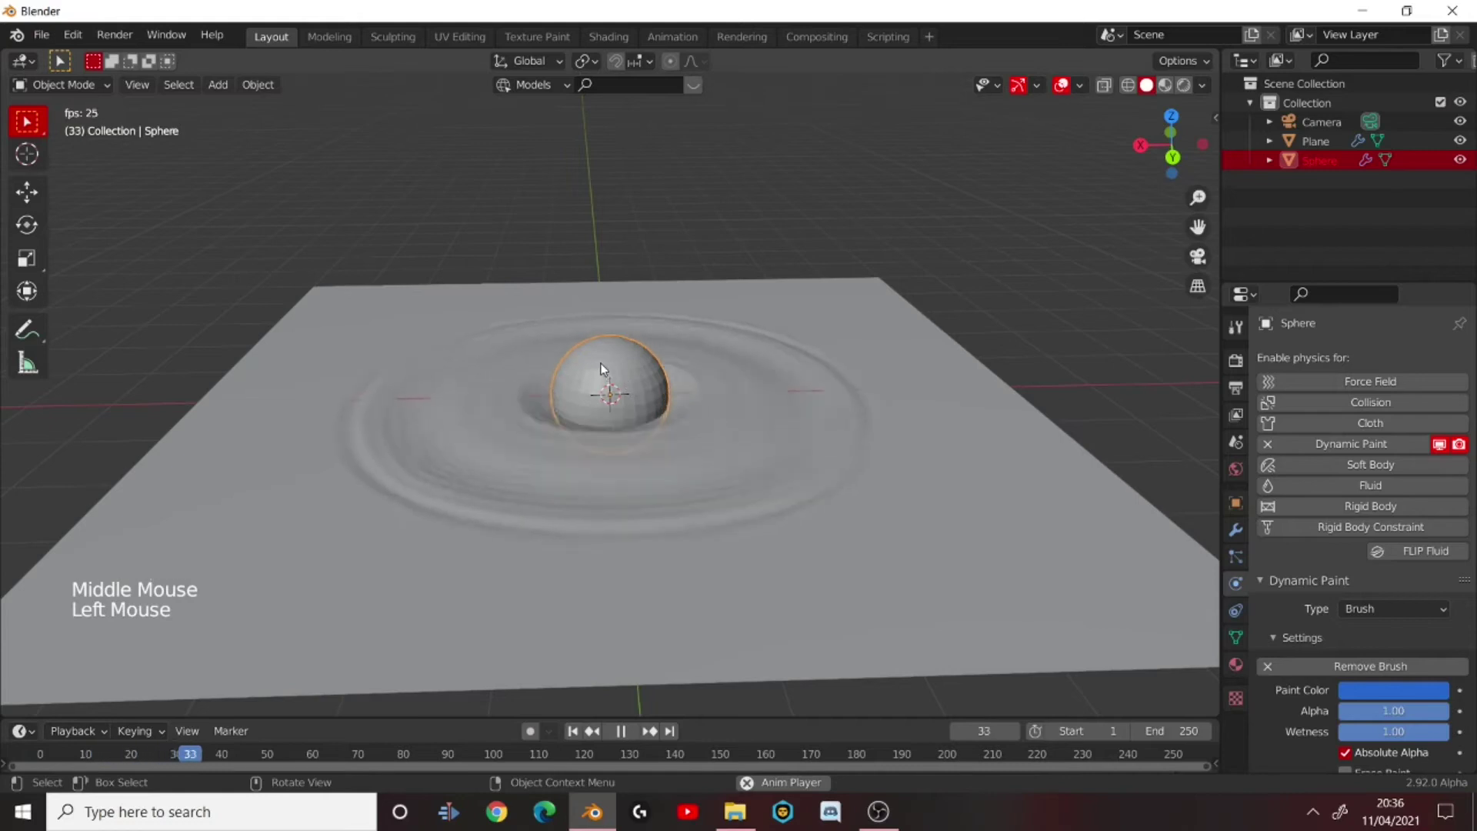
key("g")
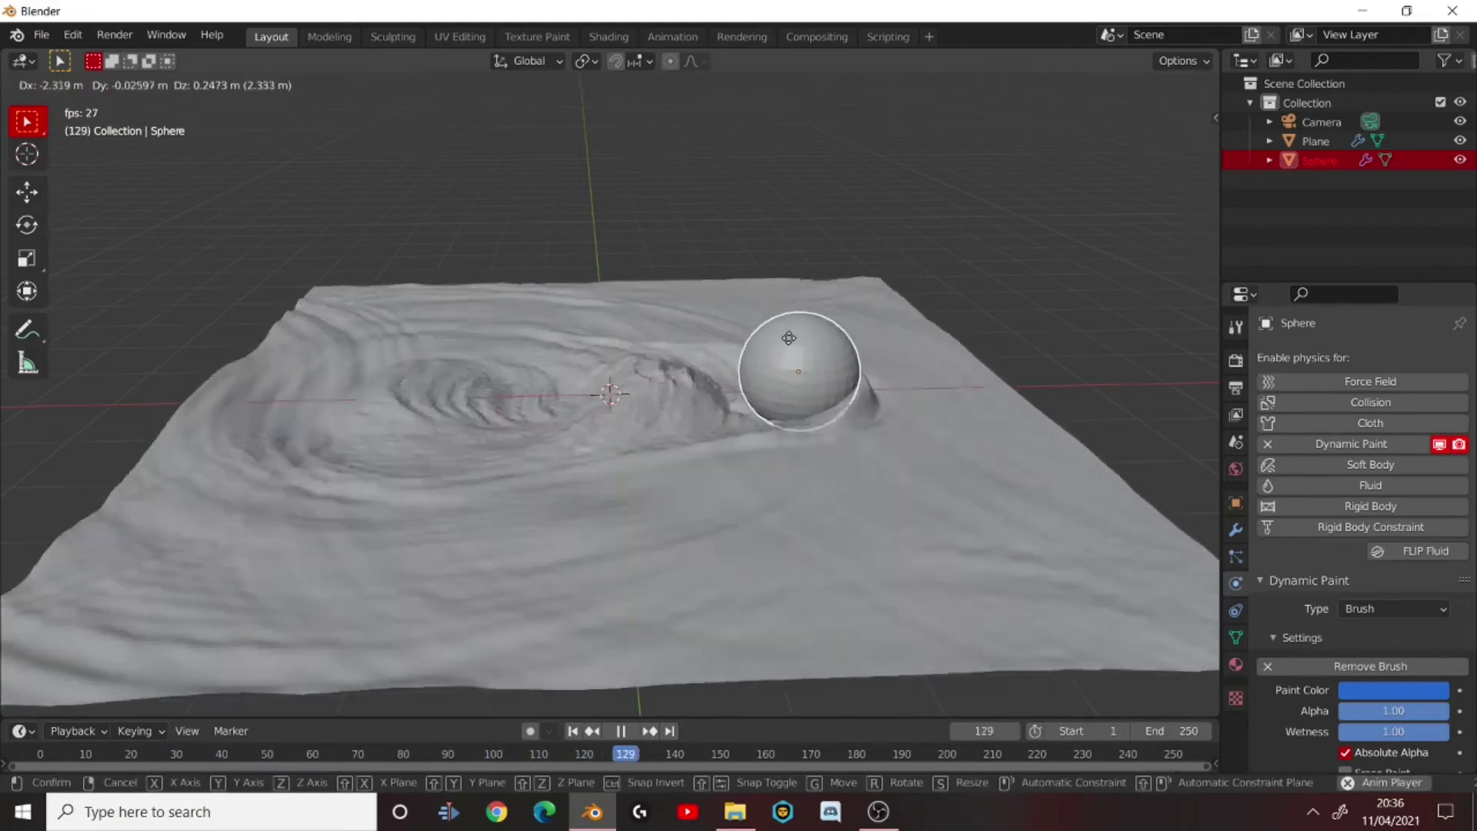
key("Escape")
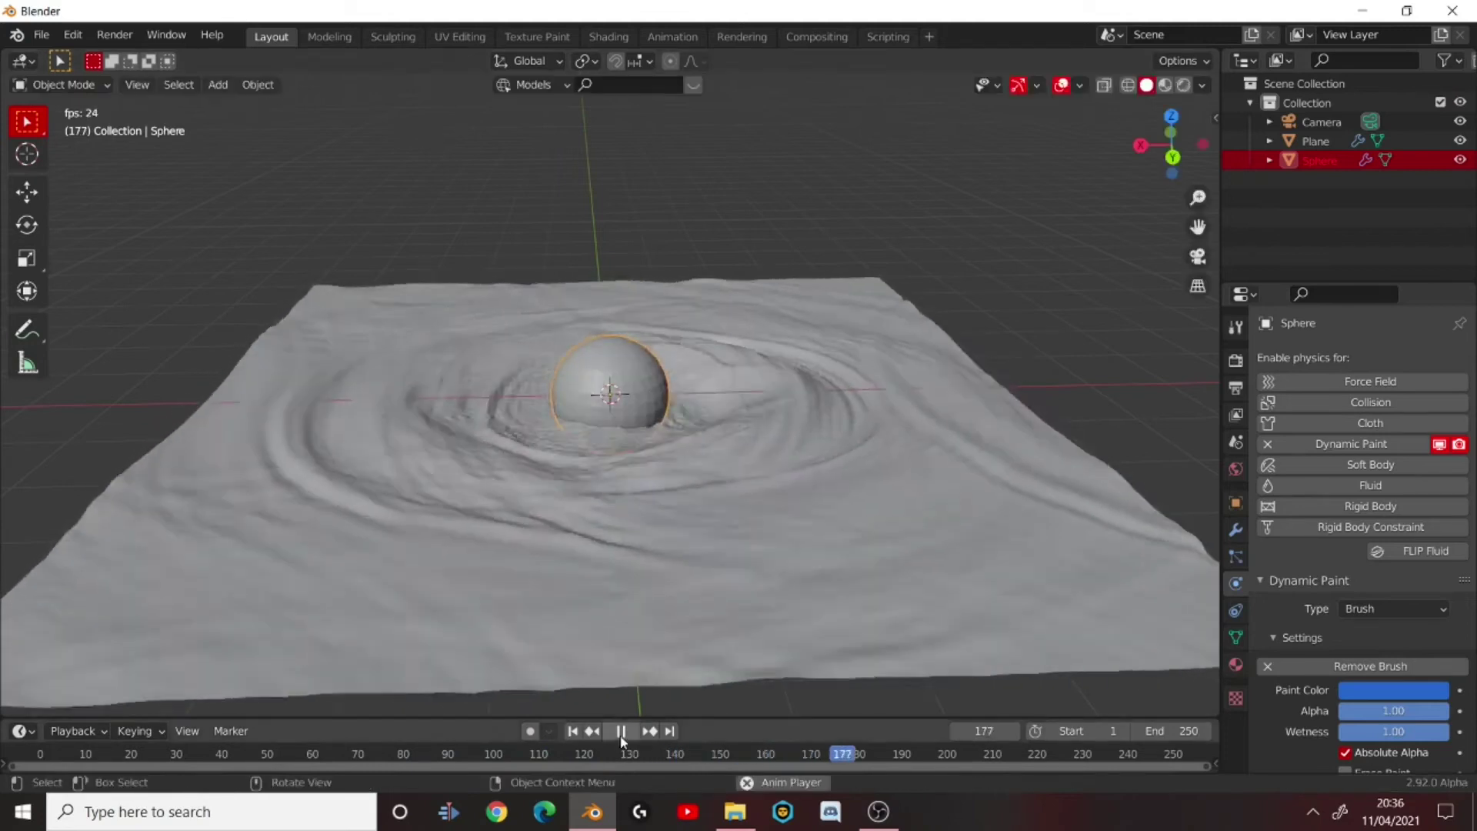
key("alt+Tab")
- Switch the viewport to Rendered shading and create a new material for the plane
left_click(1371, 11)
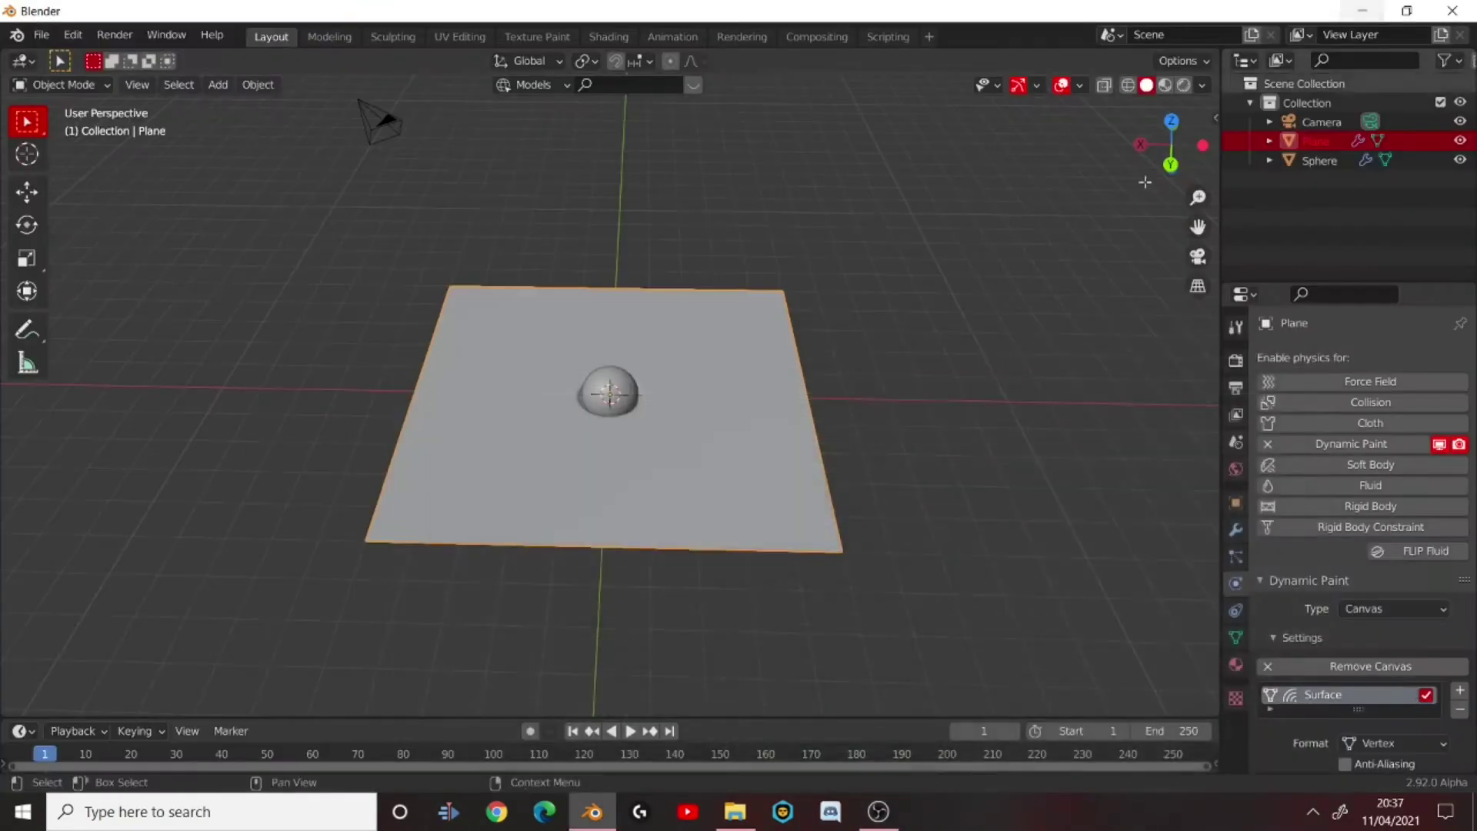
middle_click_drag(849, 413, 1021, 443)
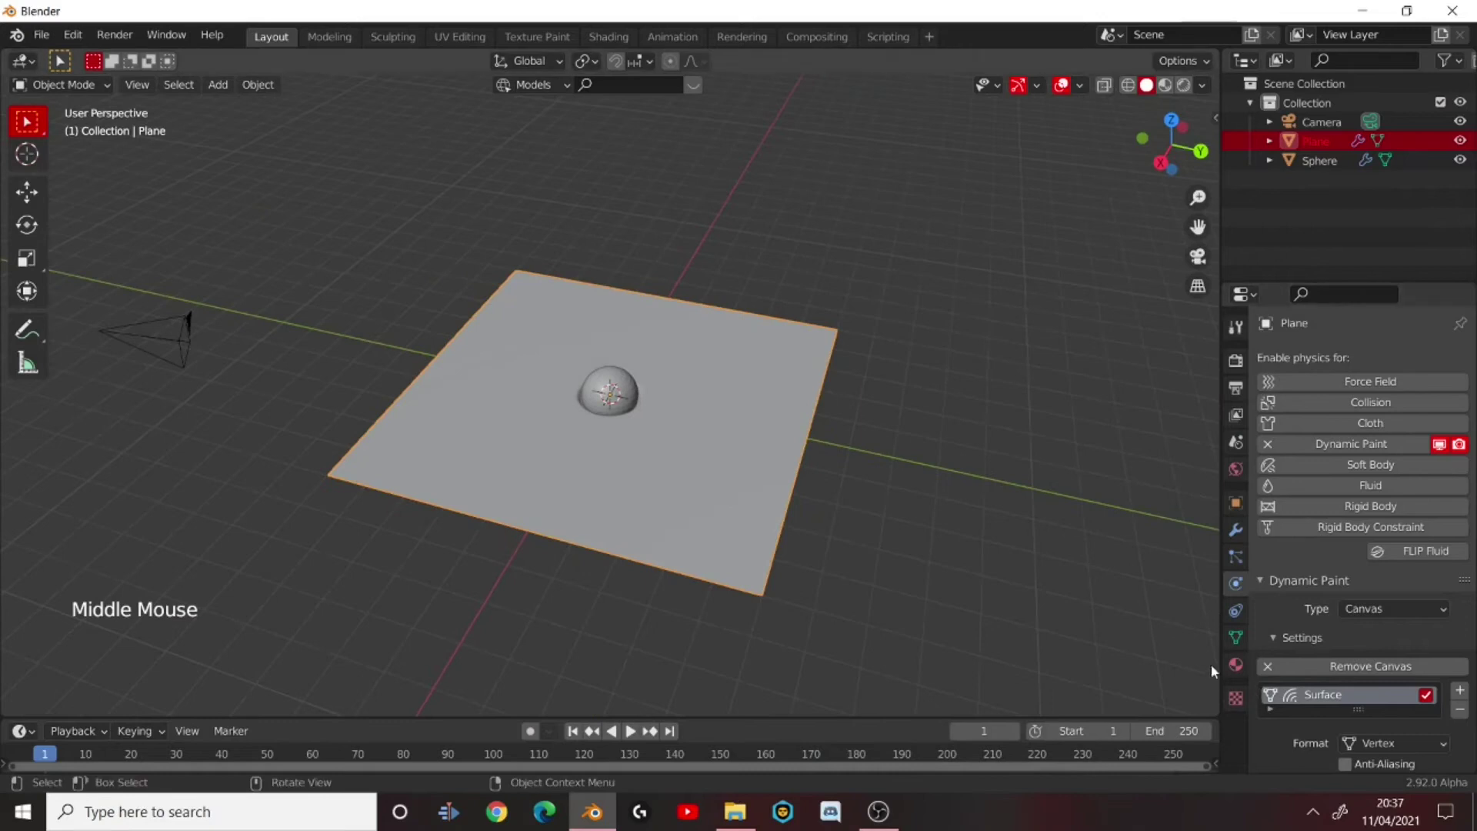
left_click(1235, 664)
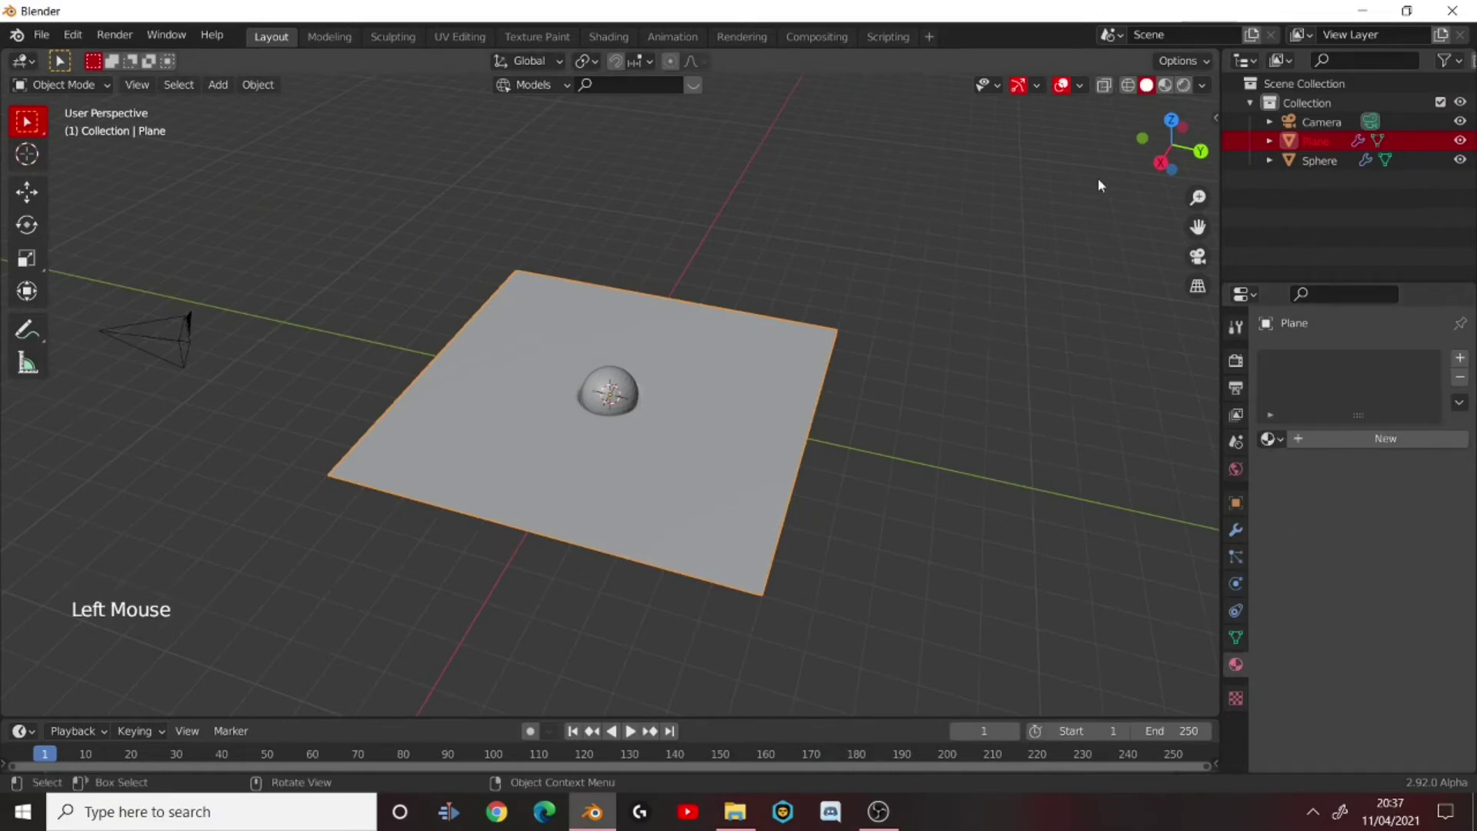
left_click(1183, 84)
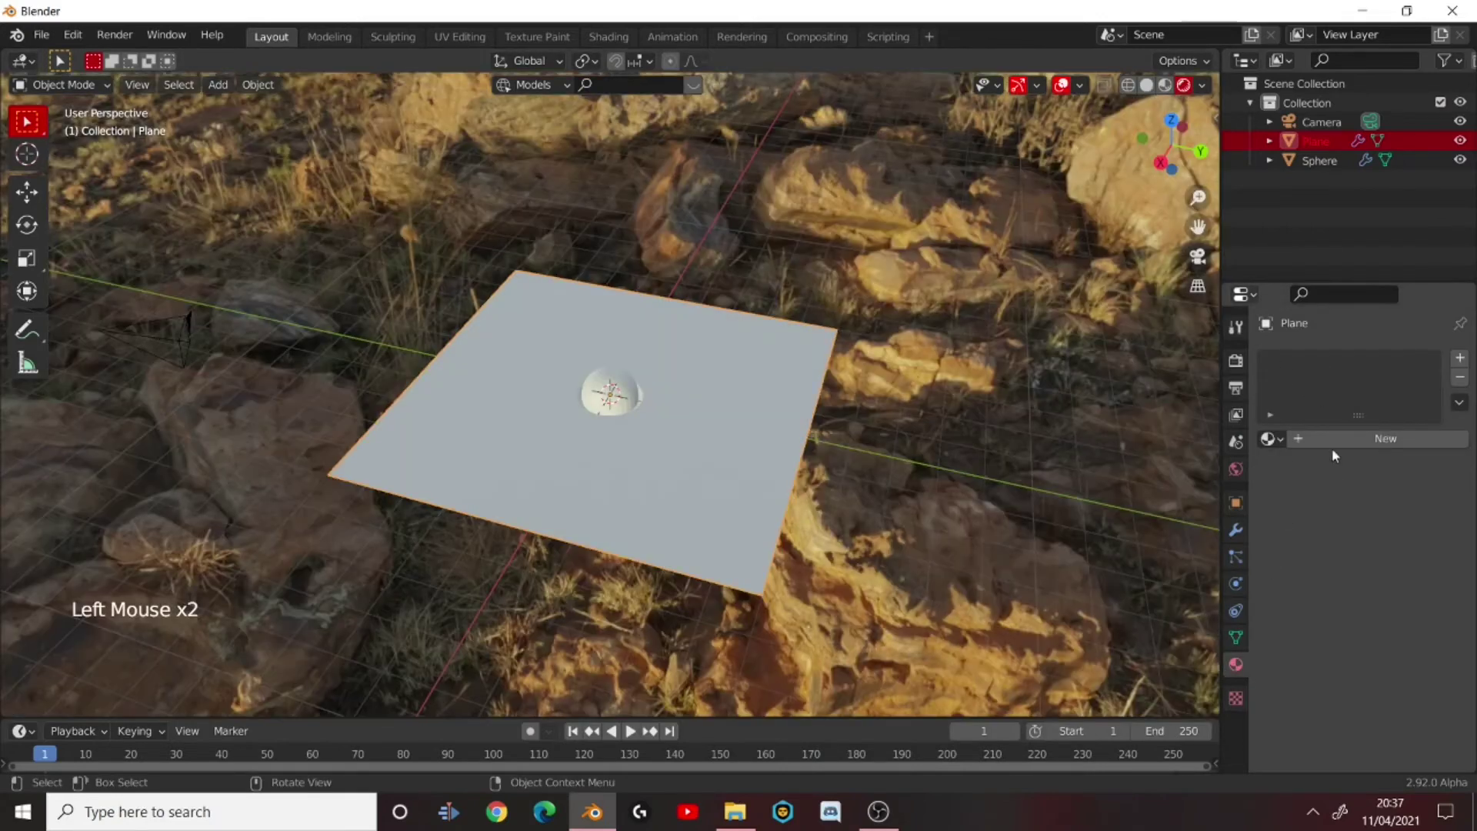
left_click(1331, 441)
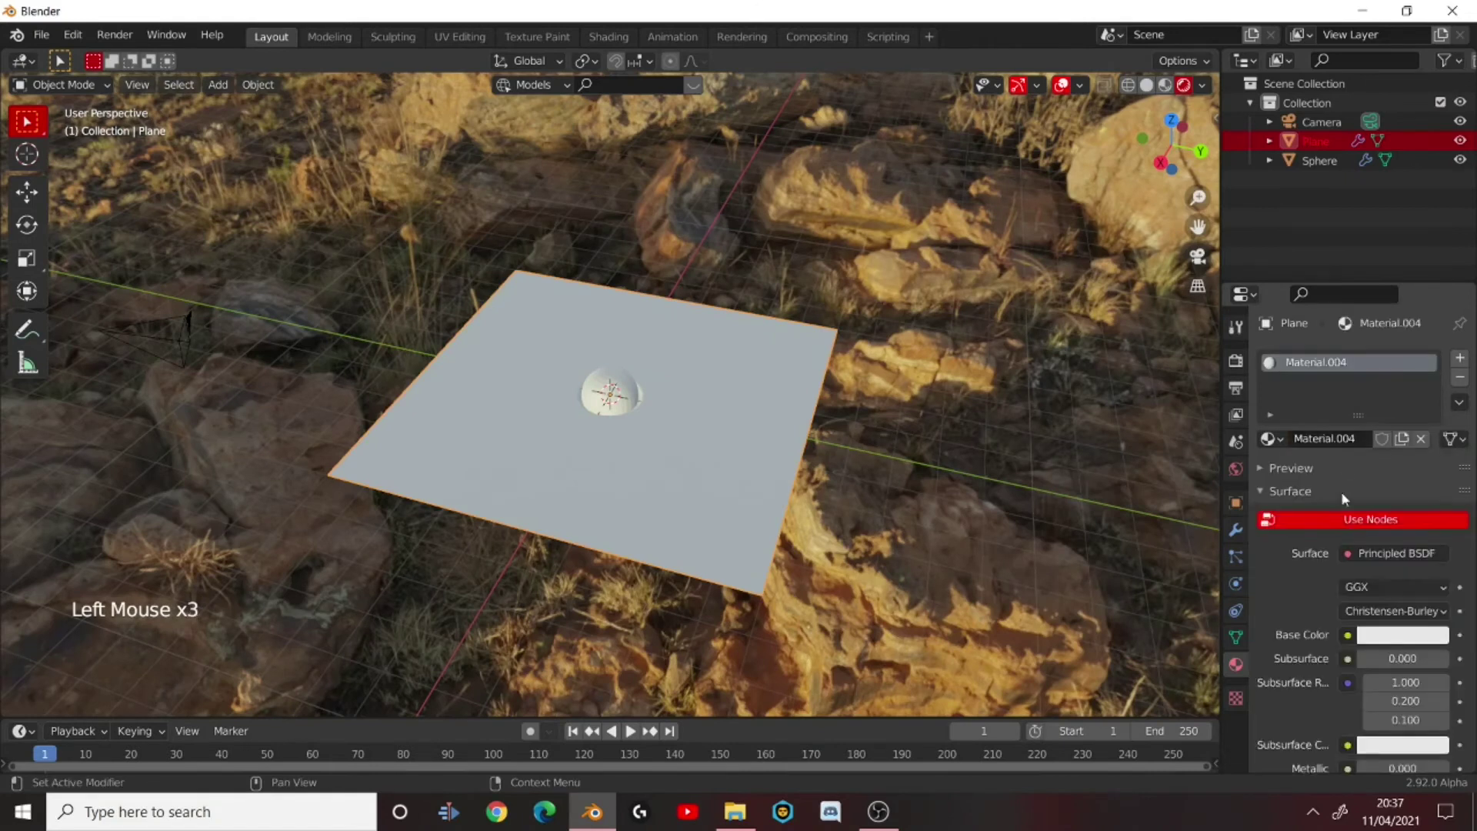
- Set the plane's material to Metallic 1, Specular 1 and Roughness 0
scroll(1378, 715, "down", 4)
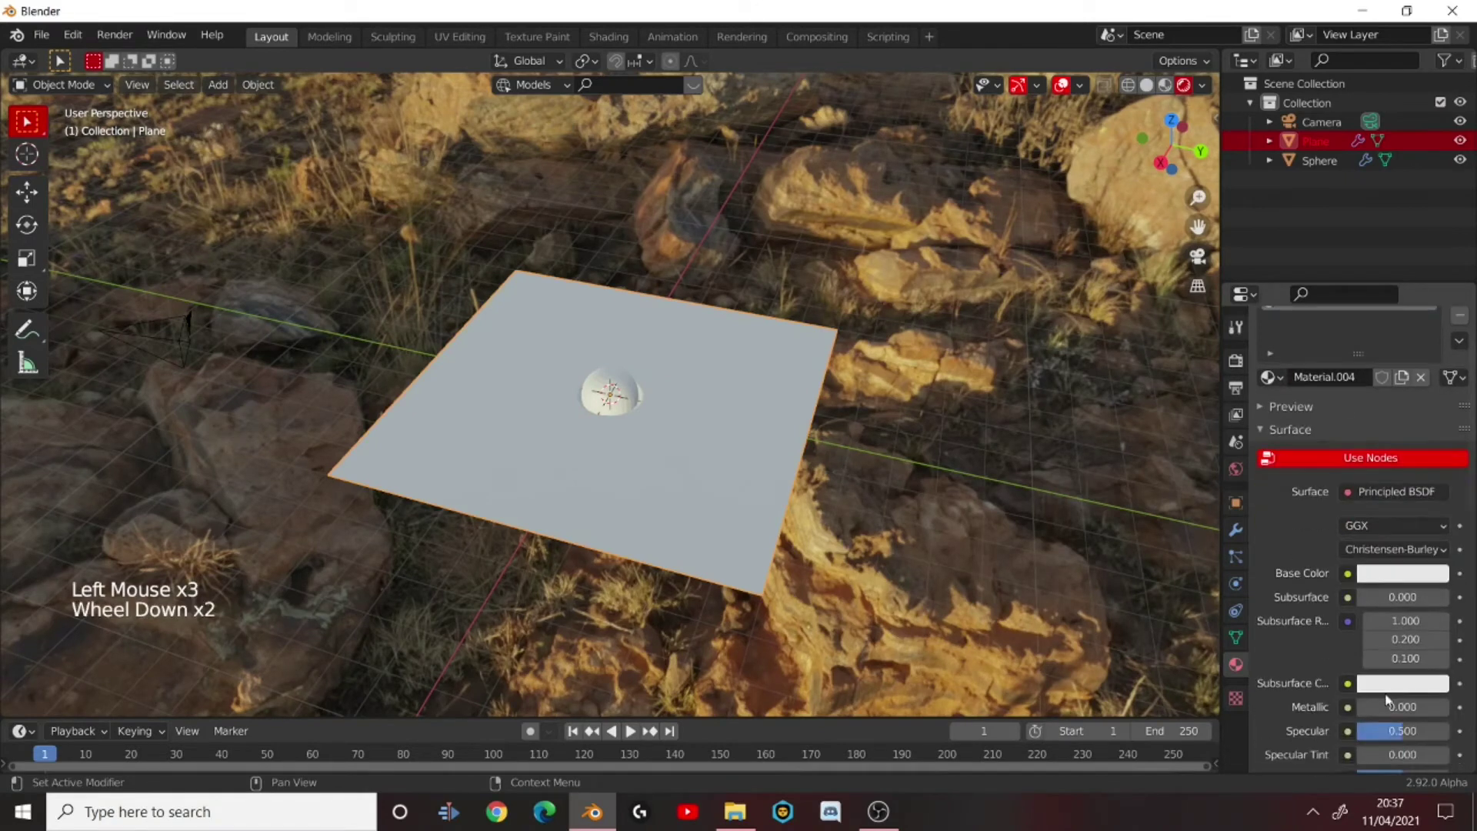
left_click(1373, 646)
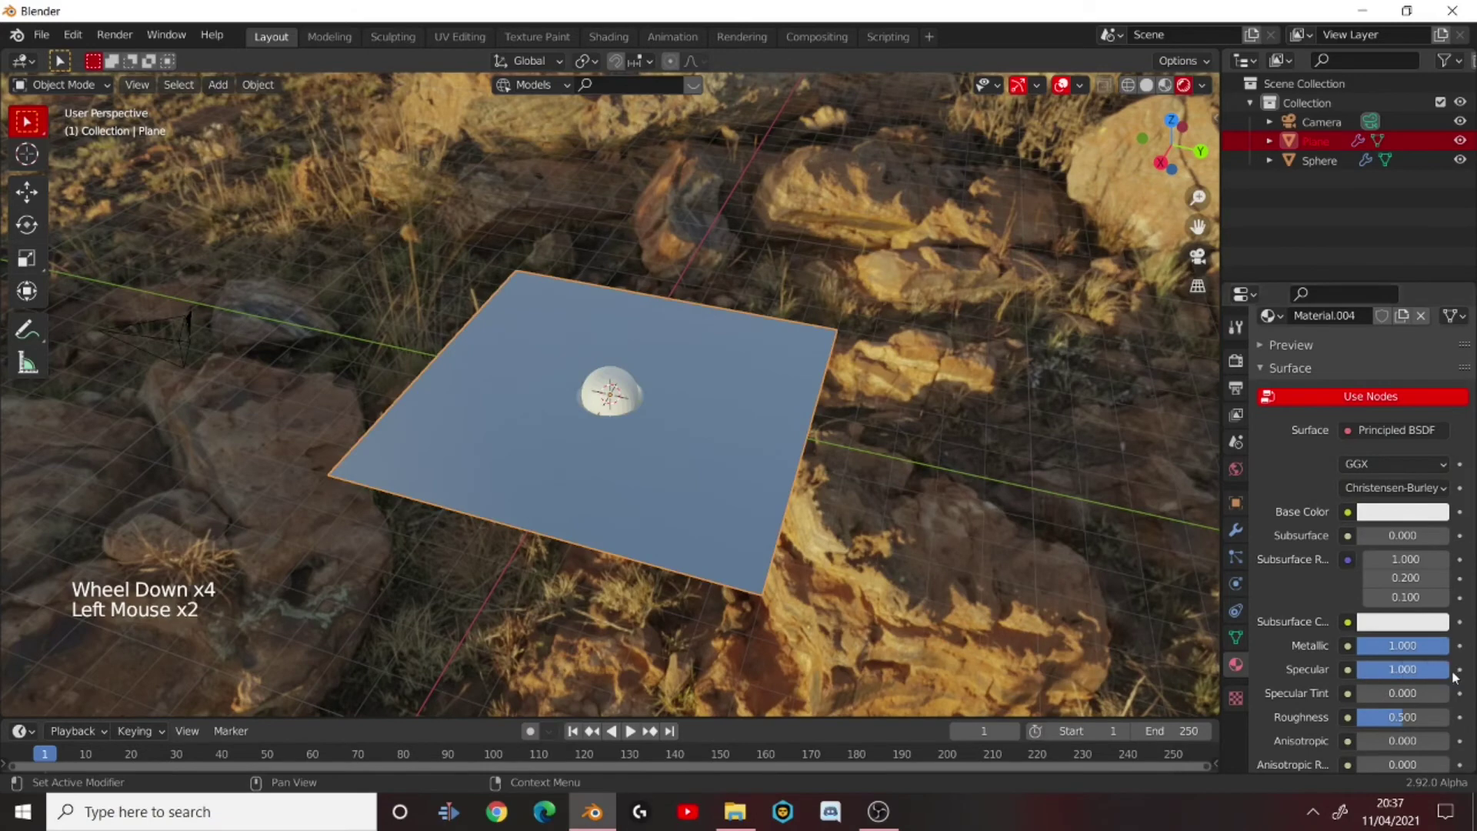
middle_click_drag(692, 577, 1394, 489)
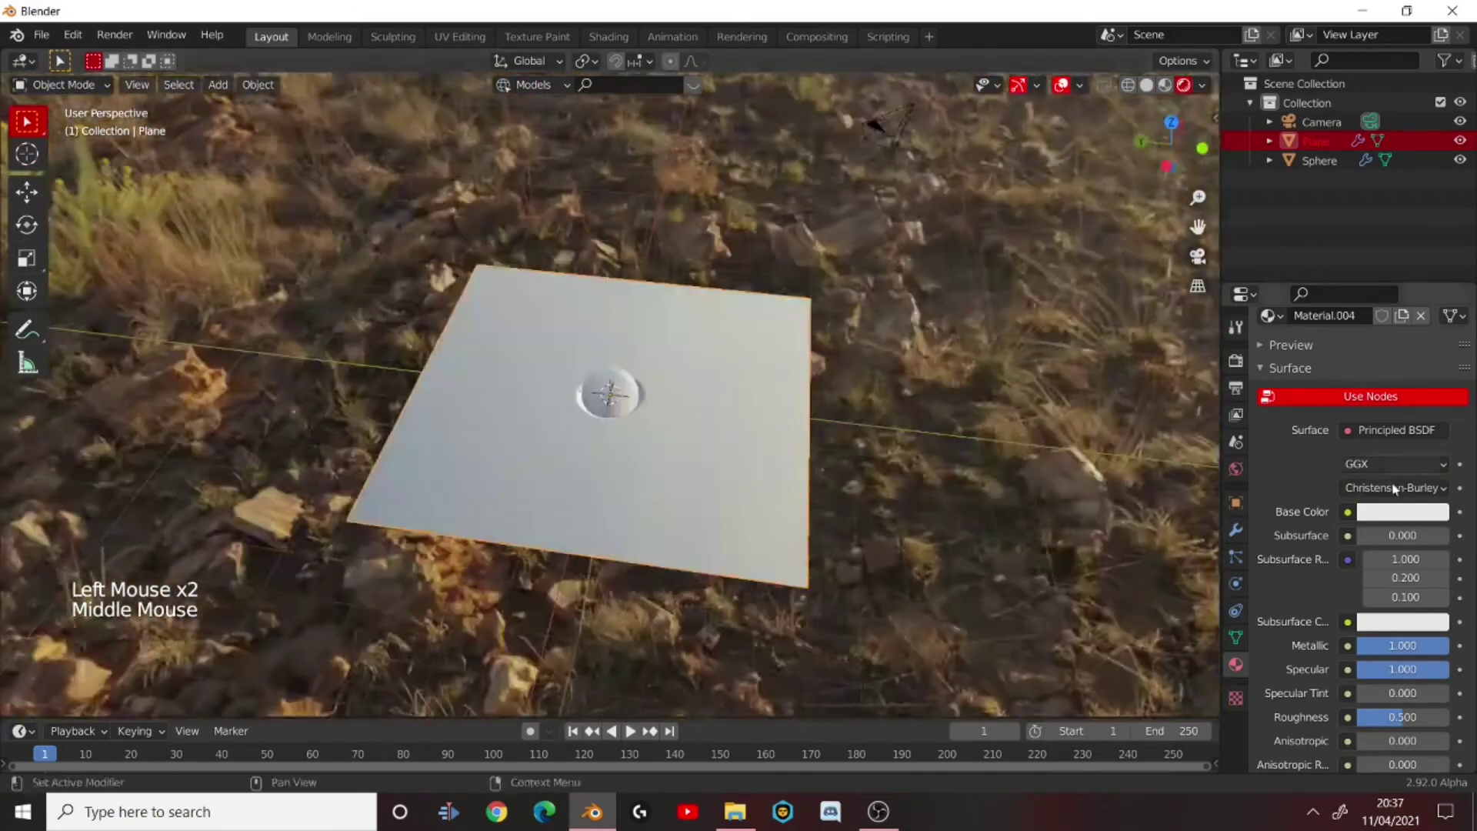
left_click_drag(1418, 717, 1365, 717)
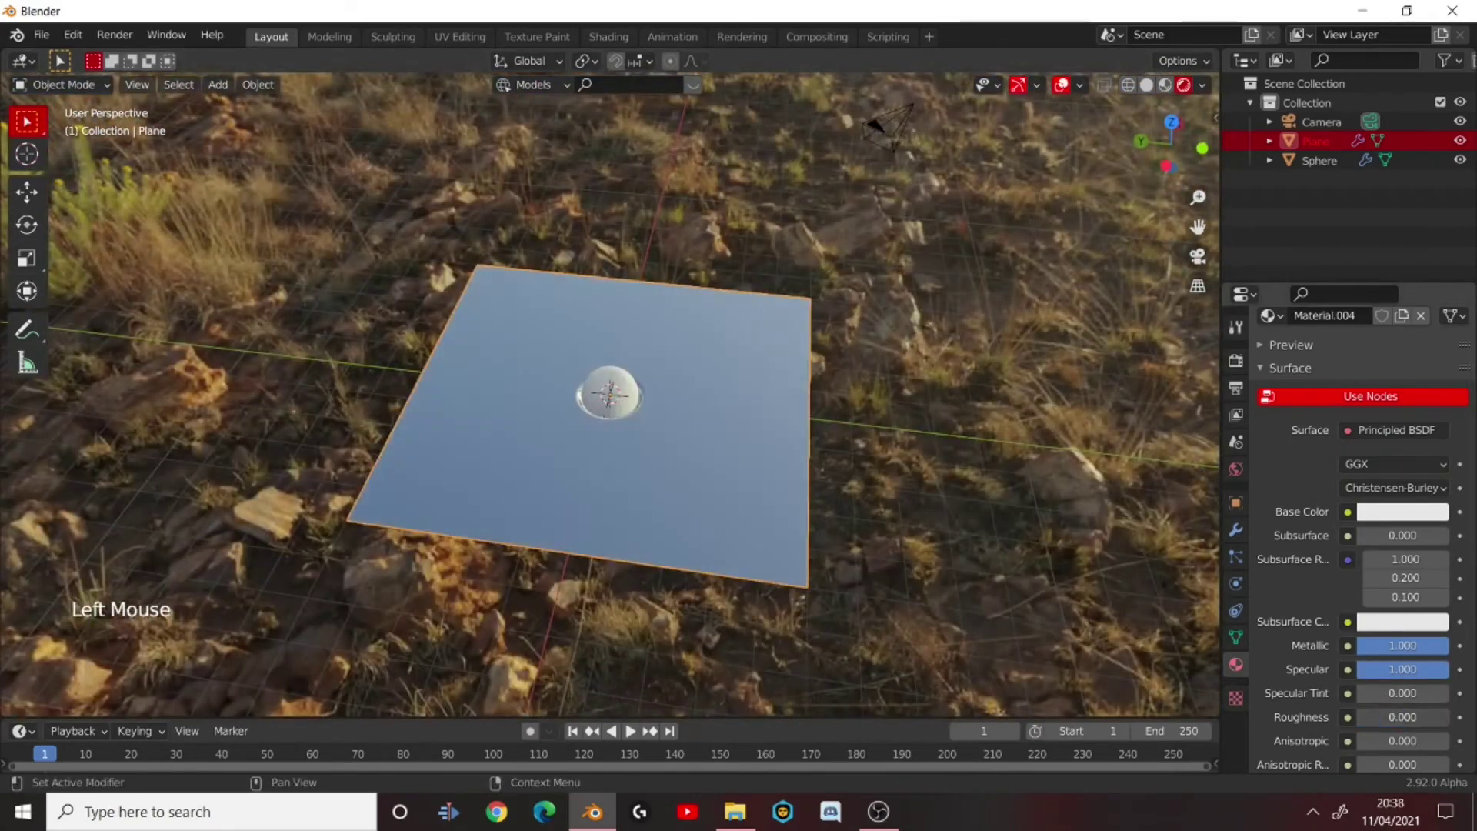
middle_click_drag(754, 362, 663, 370)
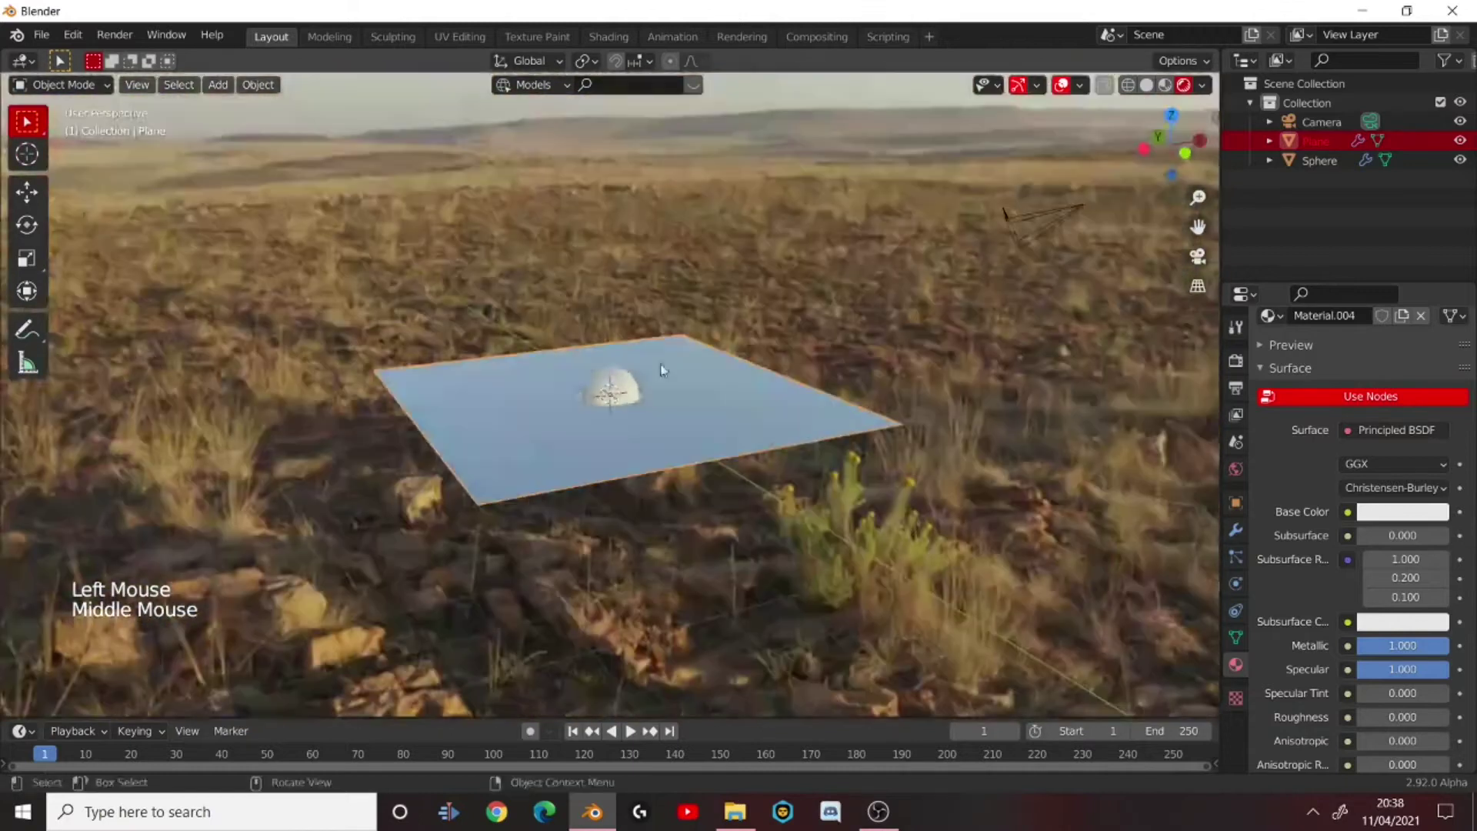
left_click(612, 382)
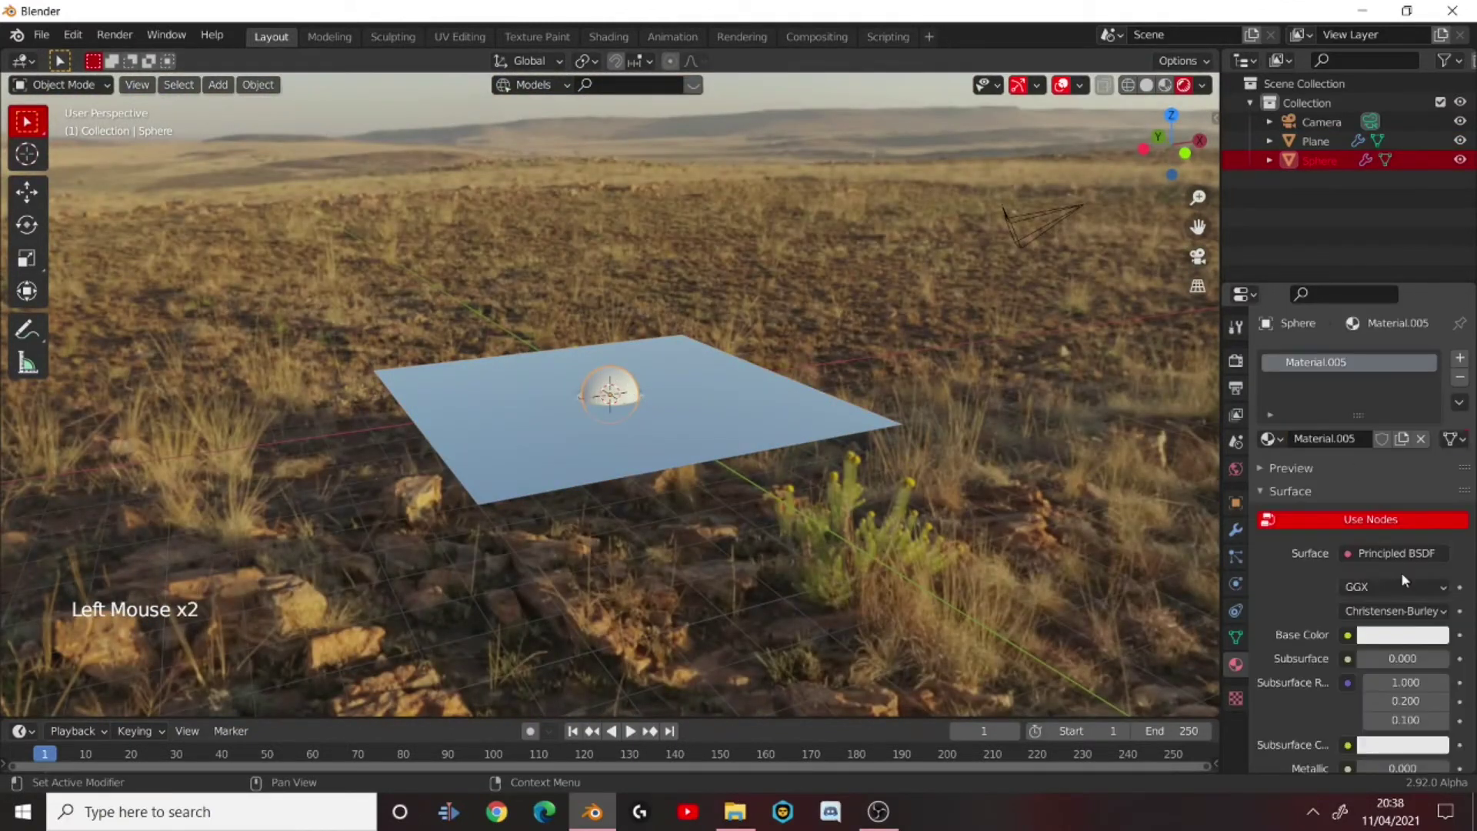
- Make the sphere's Material.005 base colour red, then play and move the sphere through the water
left_click(1400, 635)
scroll(676, 422, "up", 7)
middle_click_drag(675, 421, 432, 483)
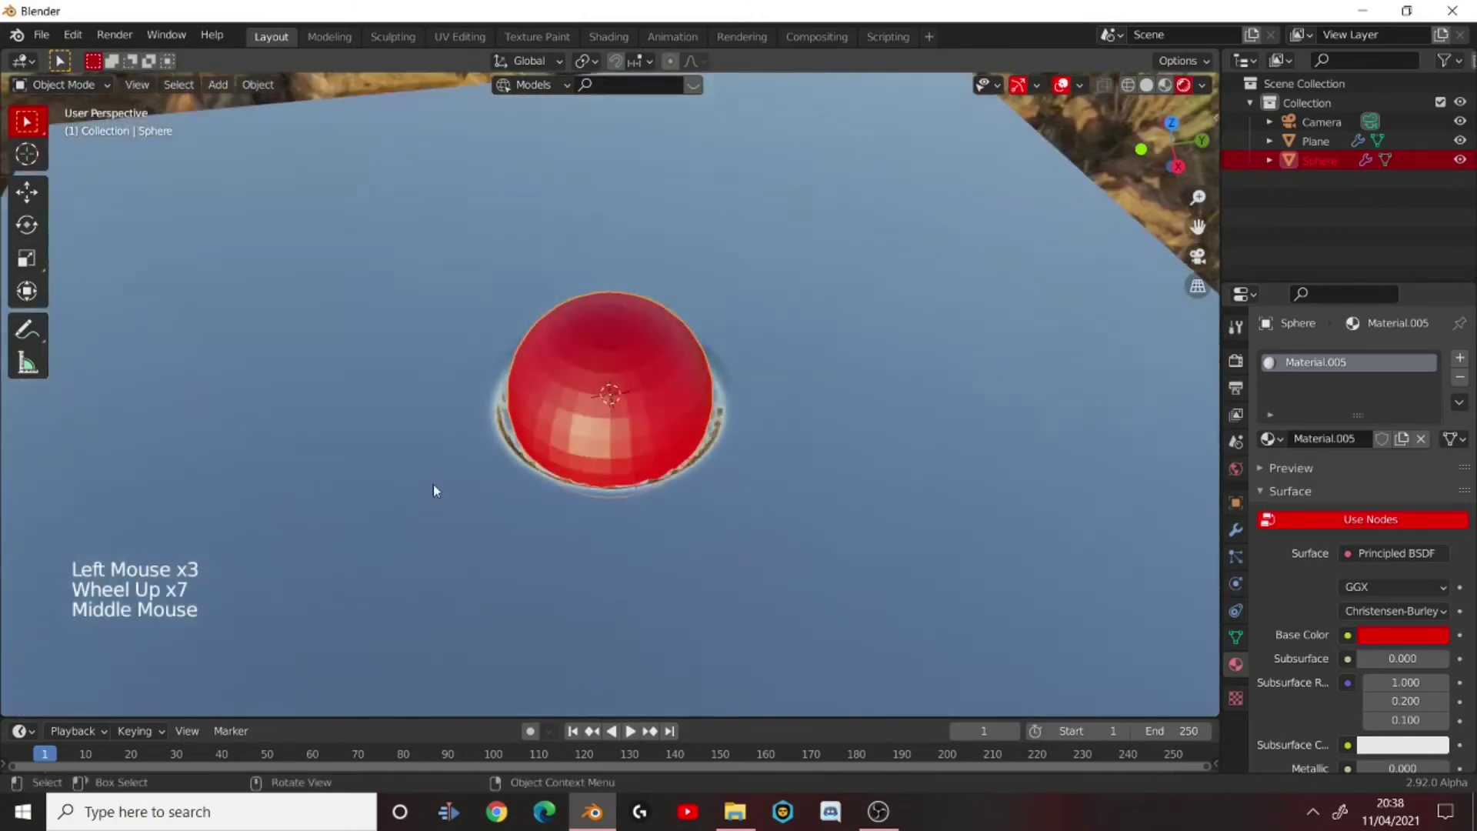
scroll(625, 388, "down", 7)
left_click(607, 394)
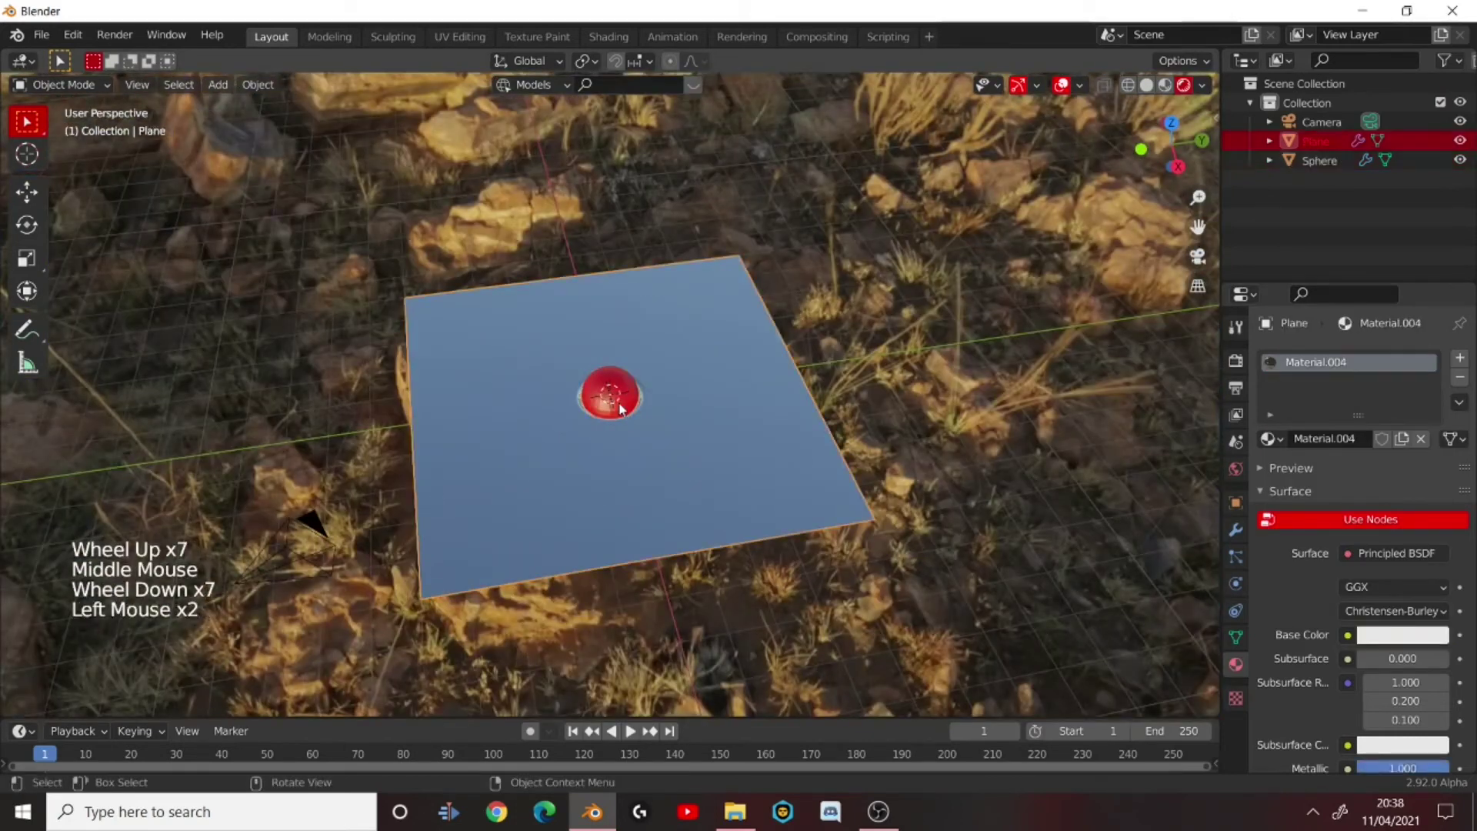
left_click(631, 730)
key("g")
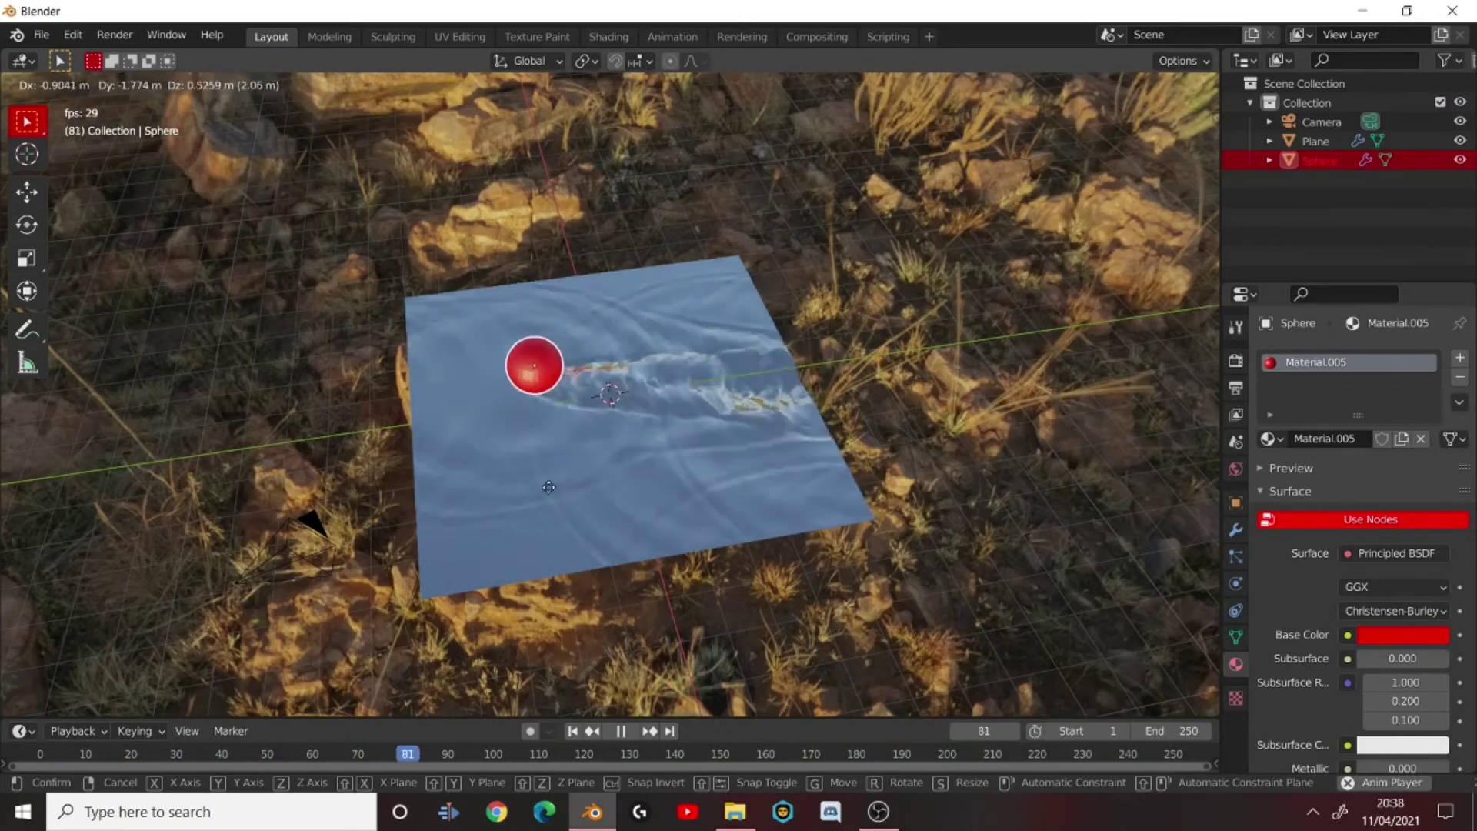
- Set the sphere down, pause playback, and shift the water plane
left_click(613, 497)
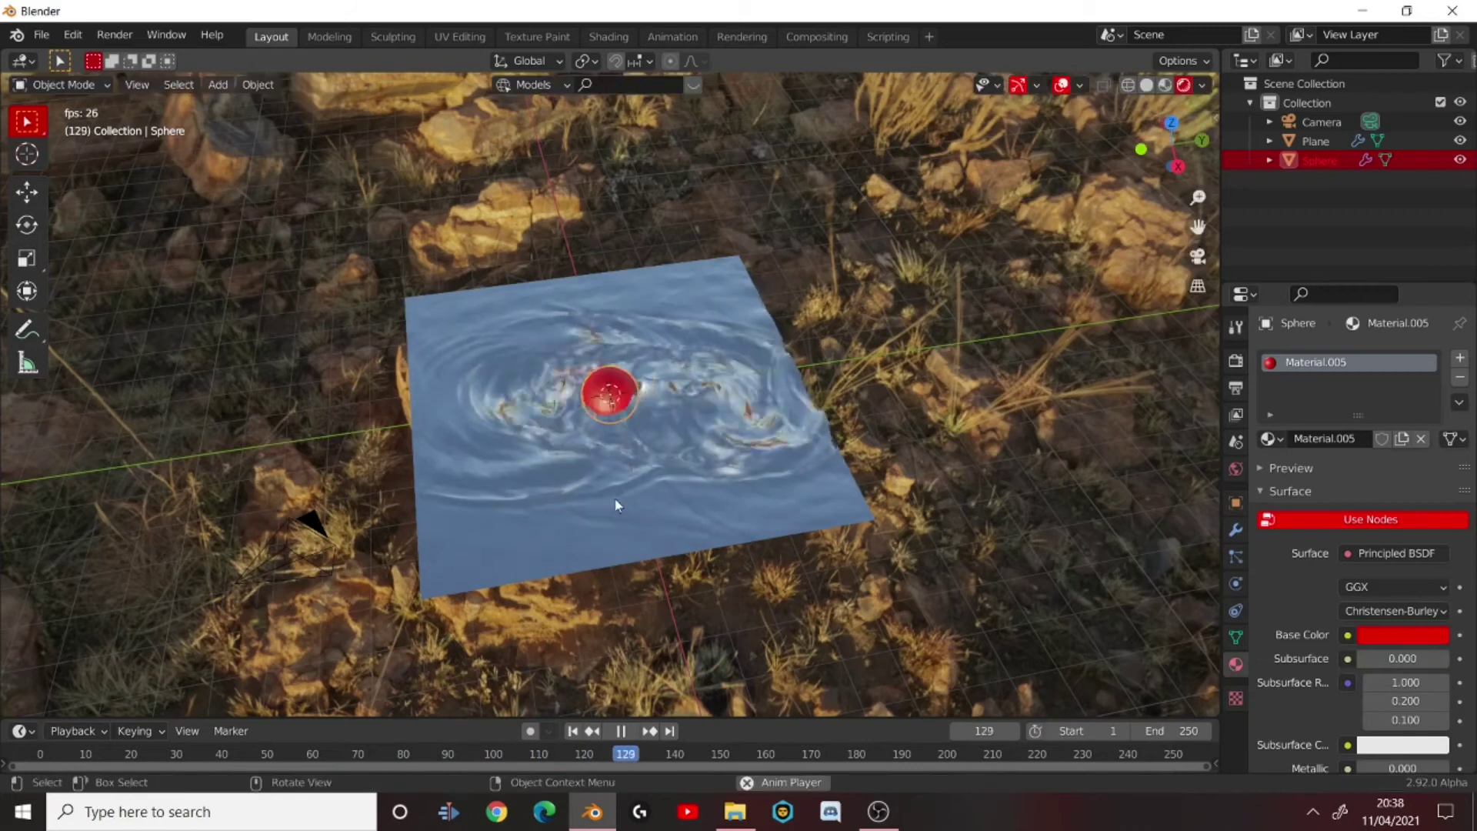
left_click(649, 432)
left_click(620, 730)
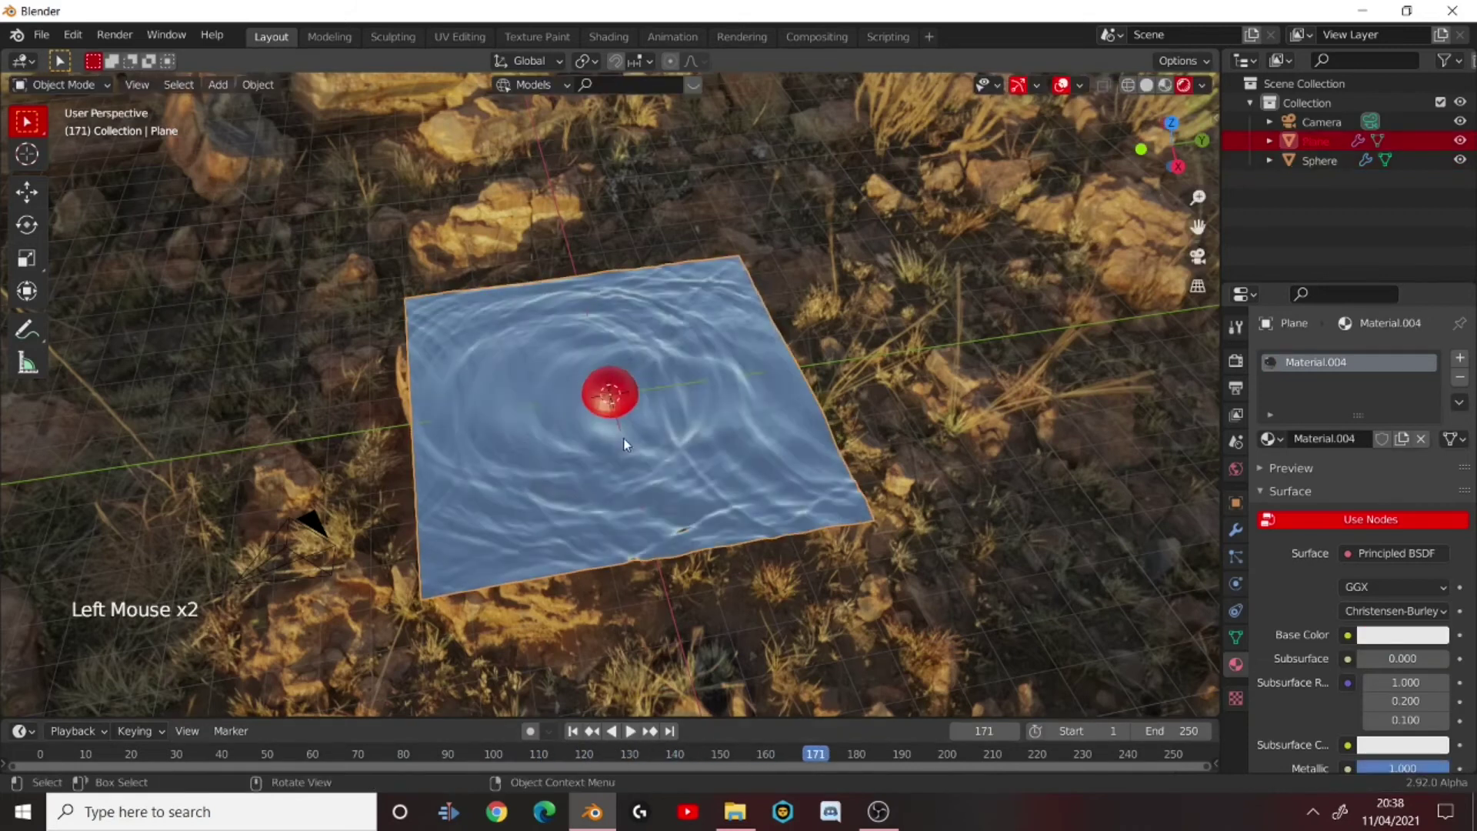
middle_click_drag(623, 437, 537, 501)
scroll(711, 440, "up", 2)
scroll(710, 440, "up", 2)
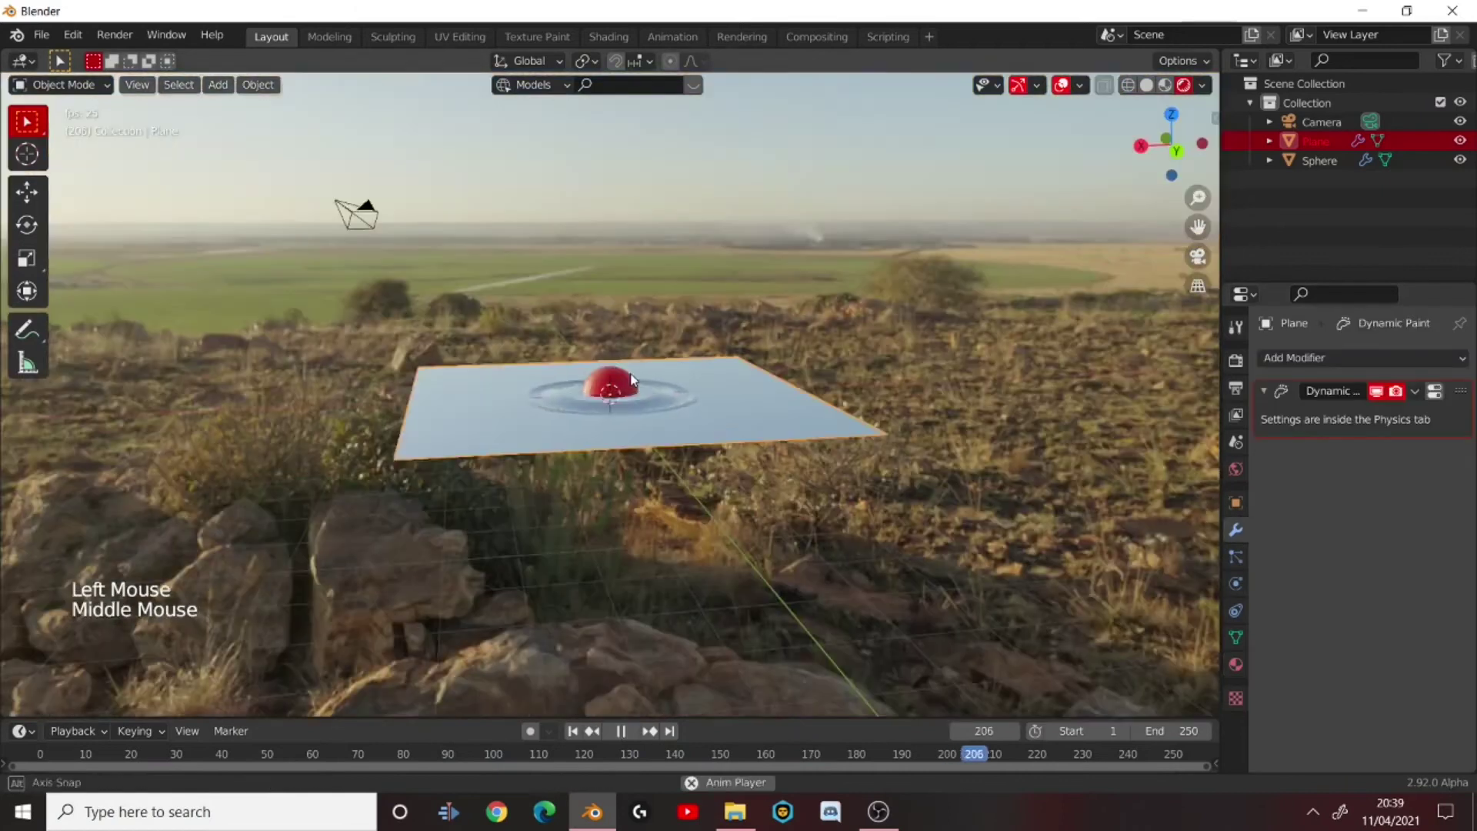
middle_click_drag(631, 378, 640, 420)
key("g")
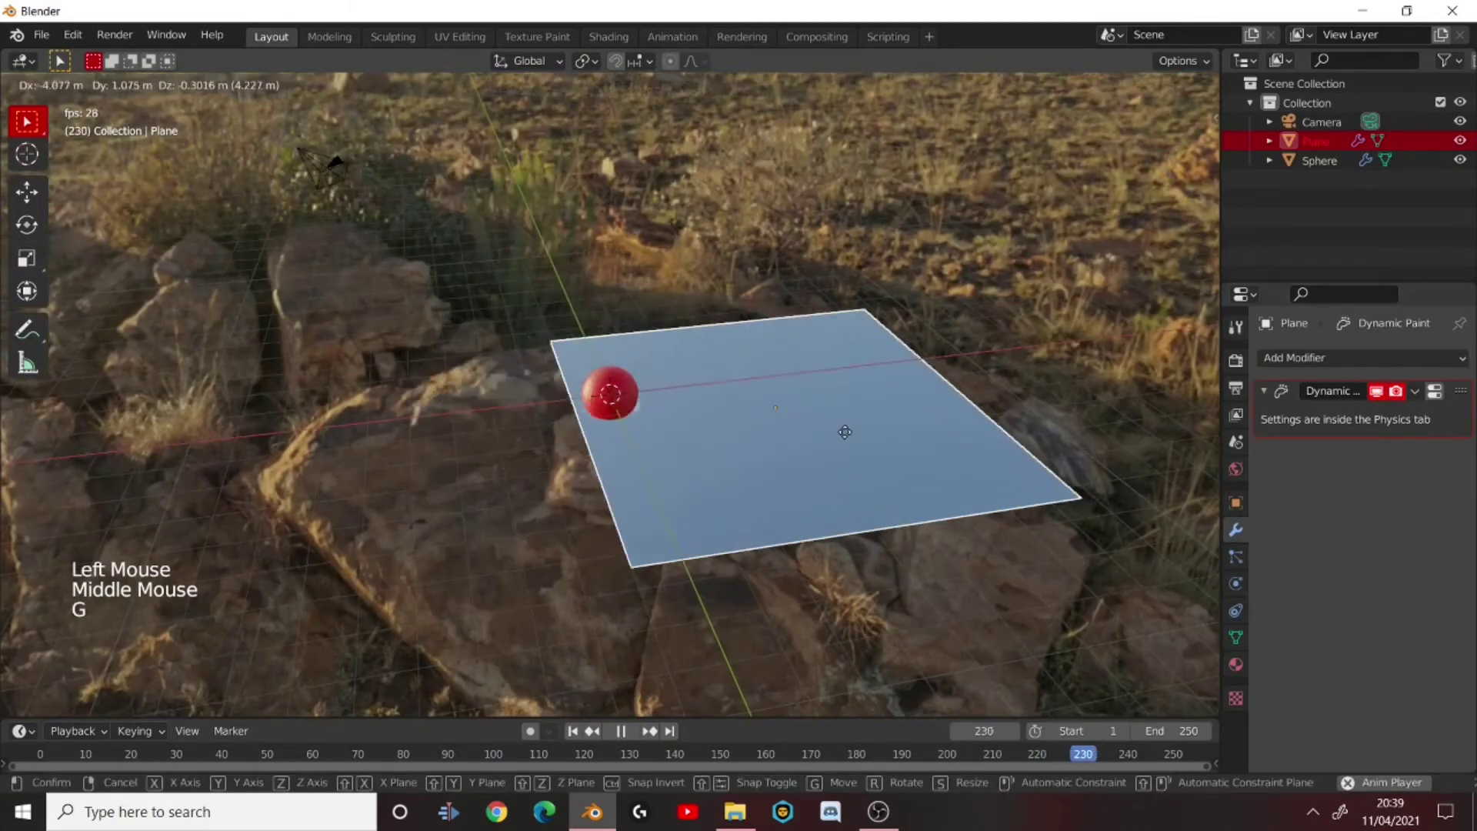
- Move the red sphere around and lift it in and out of the water during playback
left_click(619, 397)
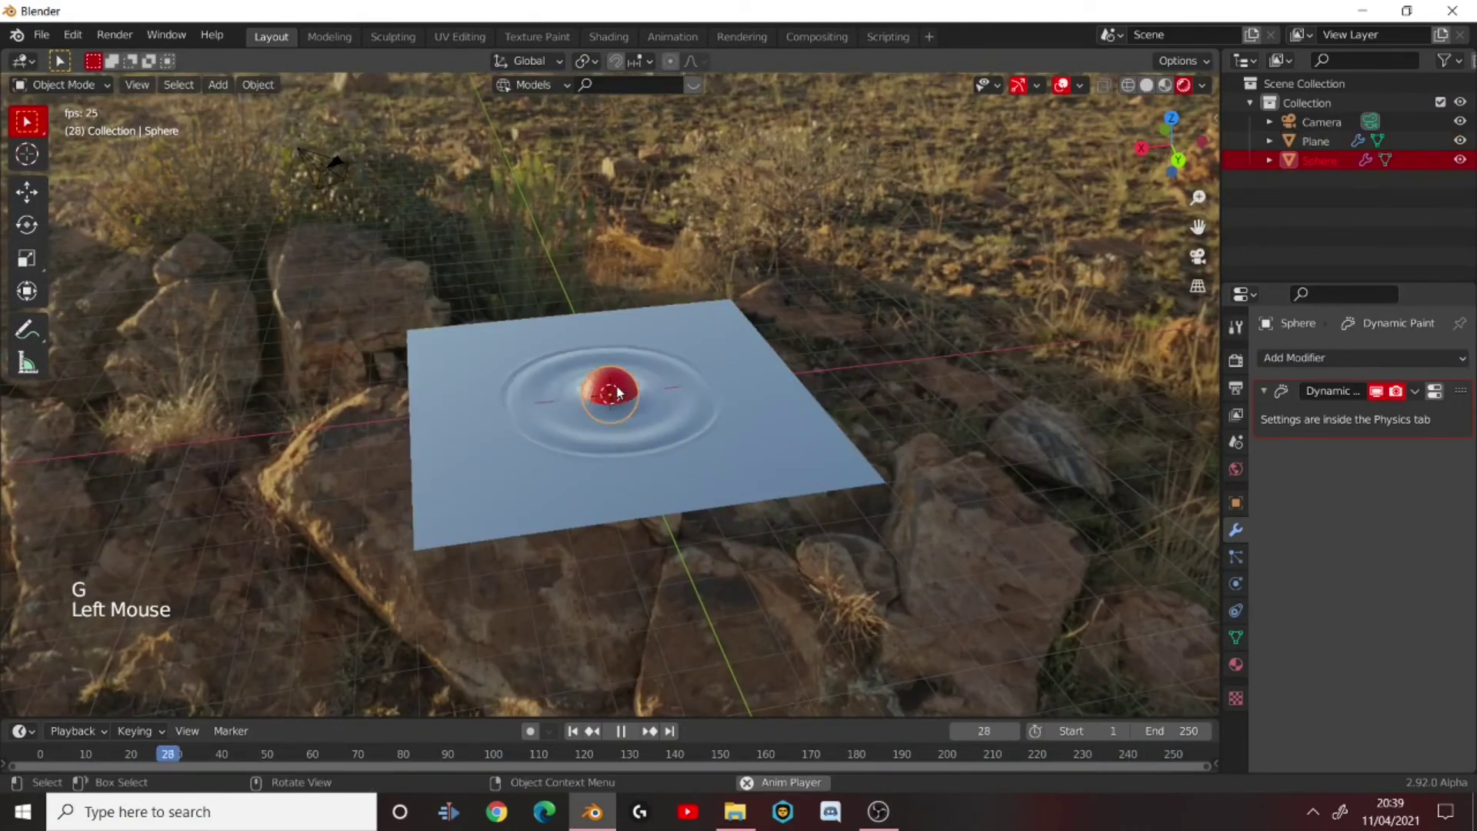
key("g")
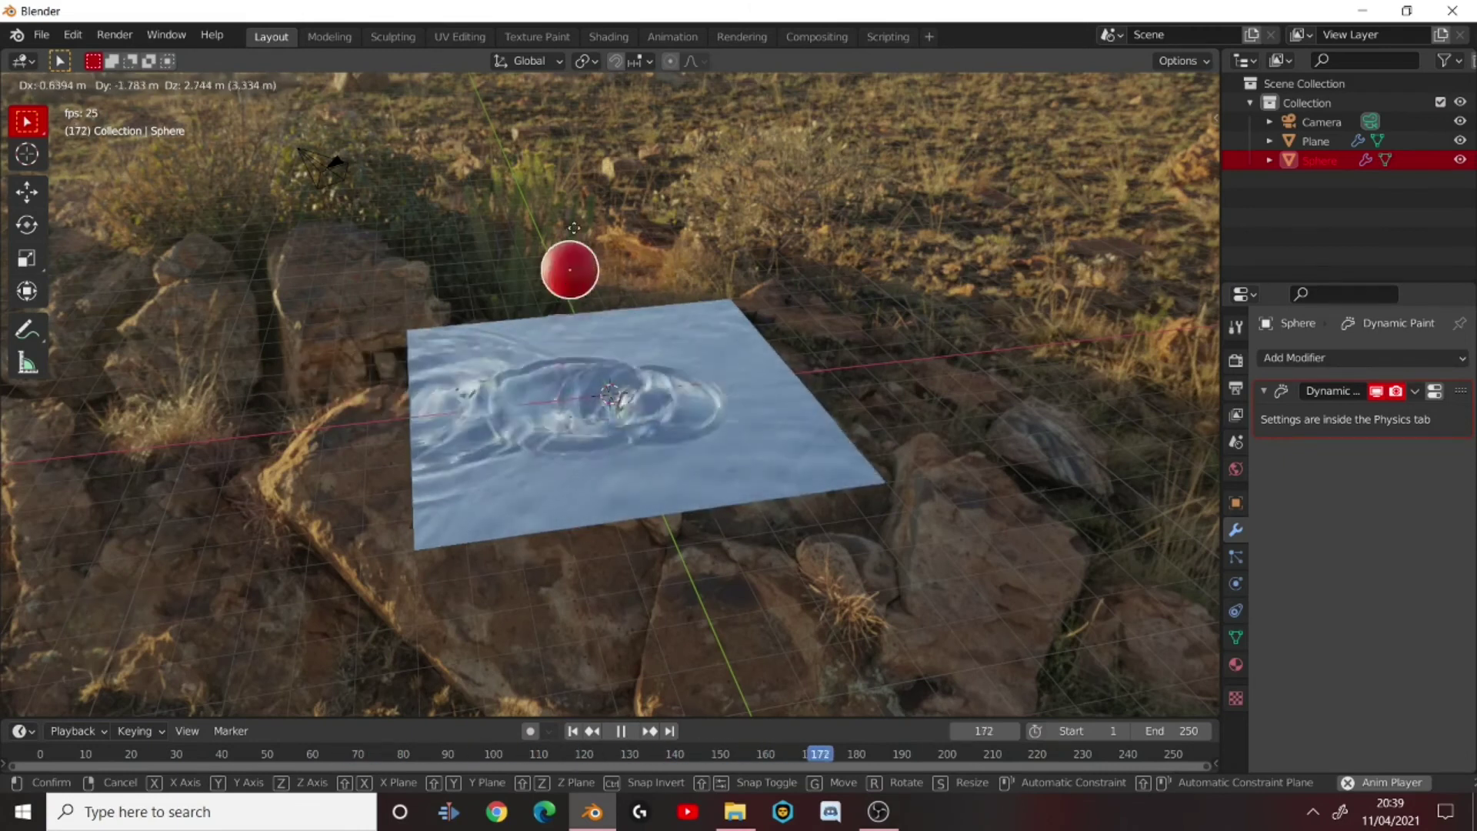
middle_click_drag(714, 404, 765, 372)
scroll(792, 308, "up", 3)
middle_click_drag(792, 308, 742, 292)
key("g")
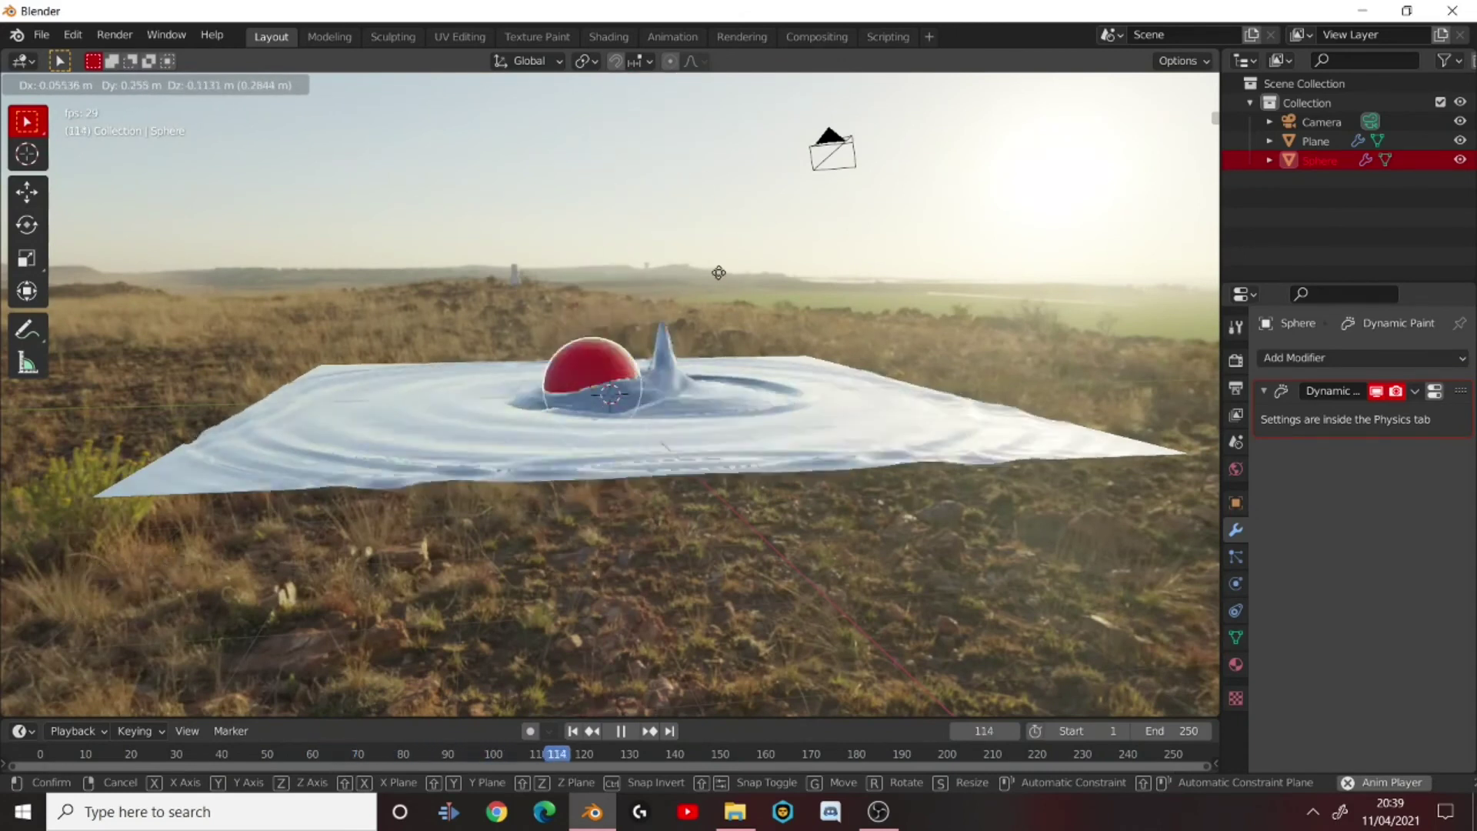
- Cancel the sphere's move so it drops back into the water, and reframe the view
right_click(752, 374)
middle_click_drag(752, 375, 649, 648)
scroll(662, 620, "up", 5)
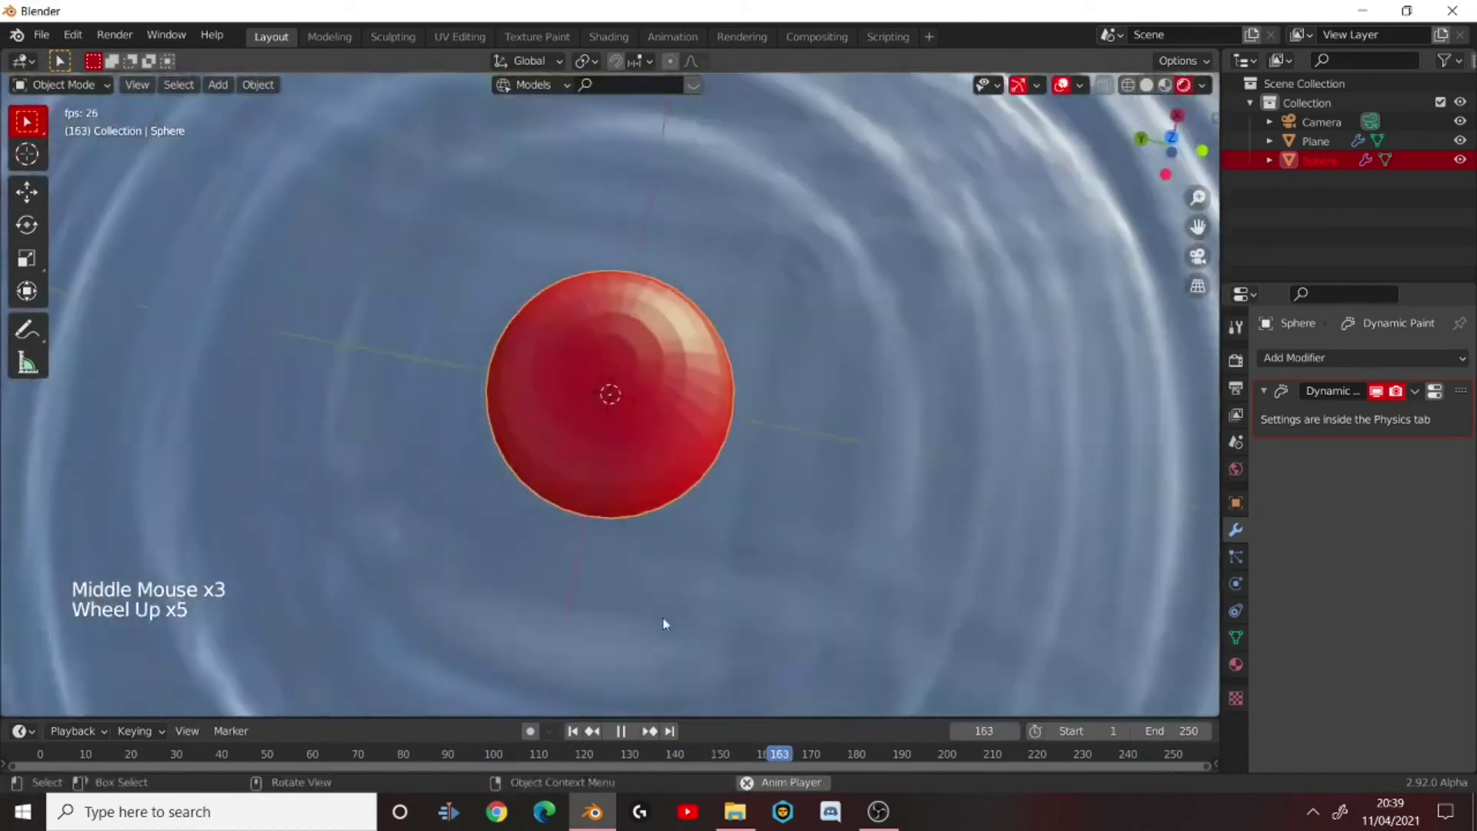
scroll(706, 279, "up", 1)
middle_click_drag(716, 500, 607, 579)
scroll(643, 443, "down", 2)
scroll(642, 443, "down", 6)
- Select the red sphere from a low view looking across the water
middle_click_drag(643, 443, 601, 366)
scroll(622, 463, "up", 2)
scroll(622, 463, "up", 1)
left_click(602, 369)
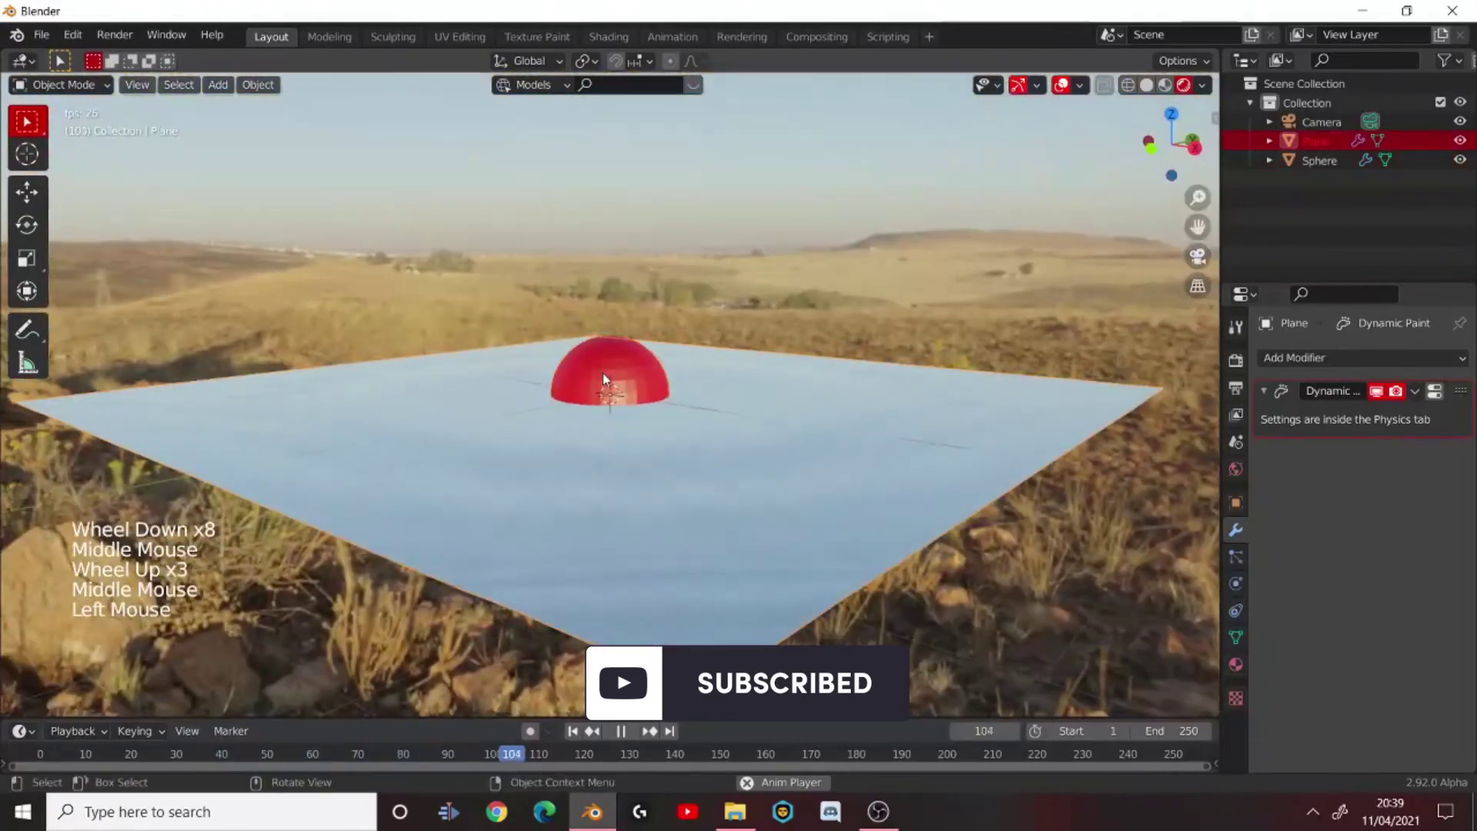
left_click(604, 377)
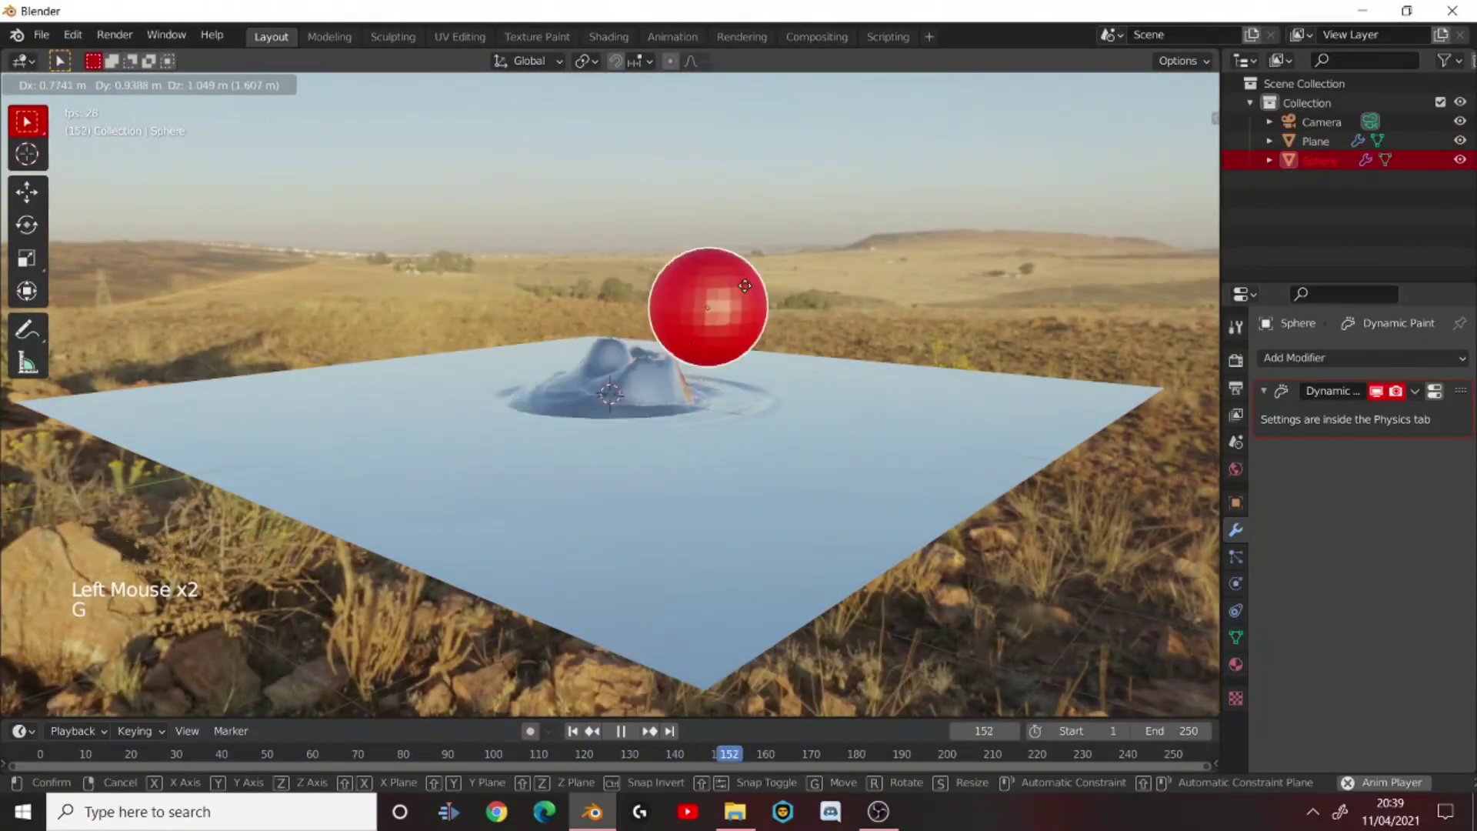